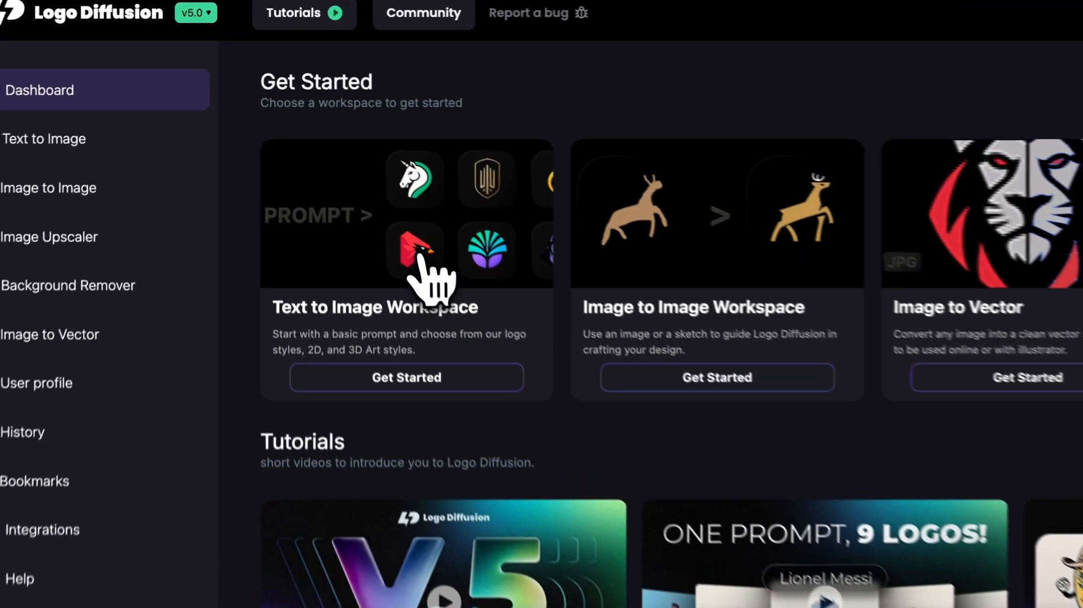
- Open the Text to Image workspace and choose the Badge/Crest logo design style
click(432, 279)
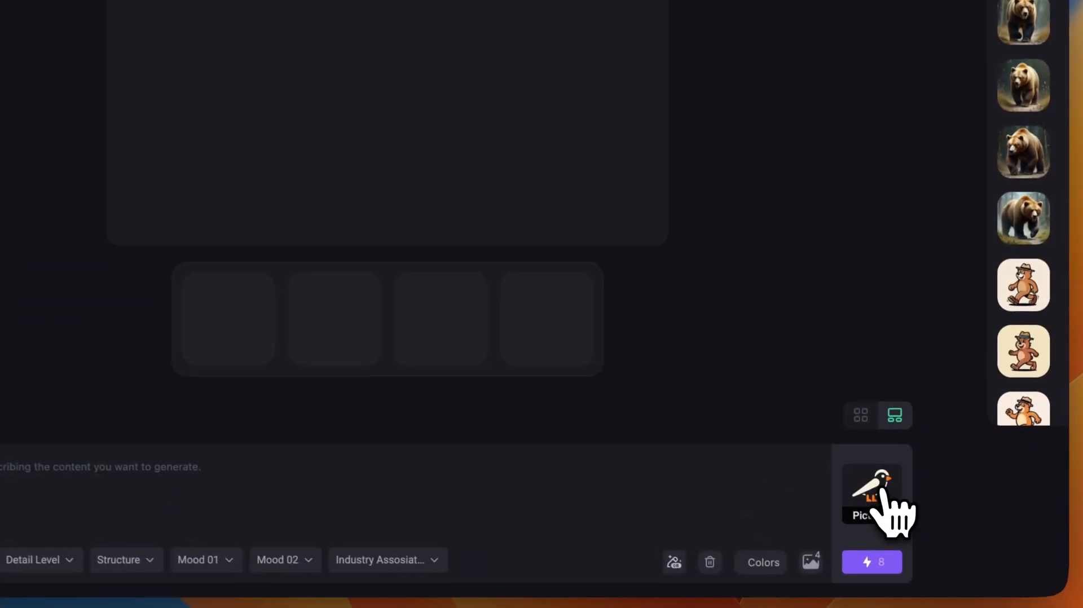
click(894, 536)
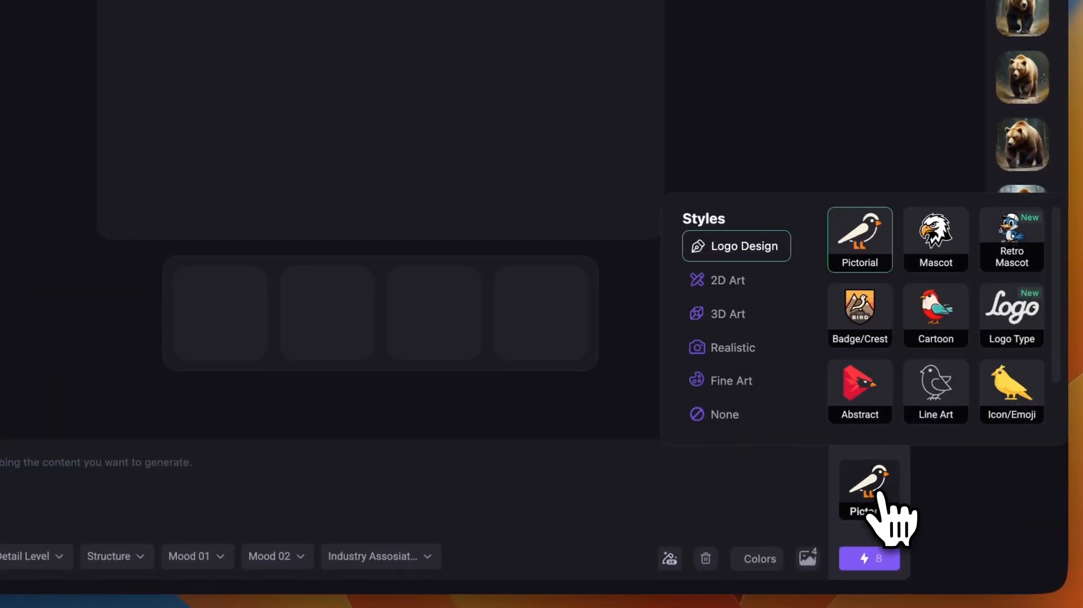
click(859, 309)
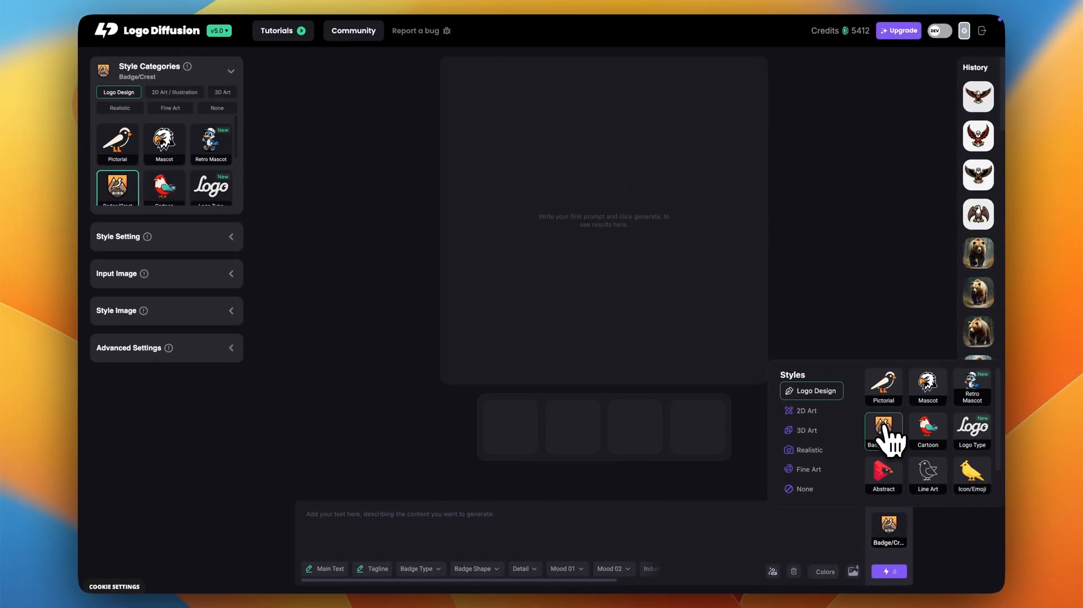
- Generate badges from a prompt for a polar bear head in a shield crest "NORTHERN FROST HC", Navy and silver colors with hockey stick elements
click(437, 515)
text(I want)
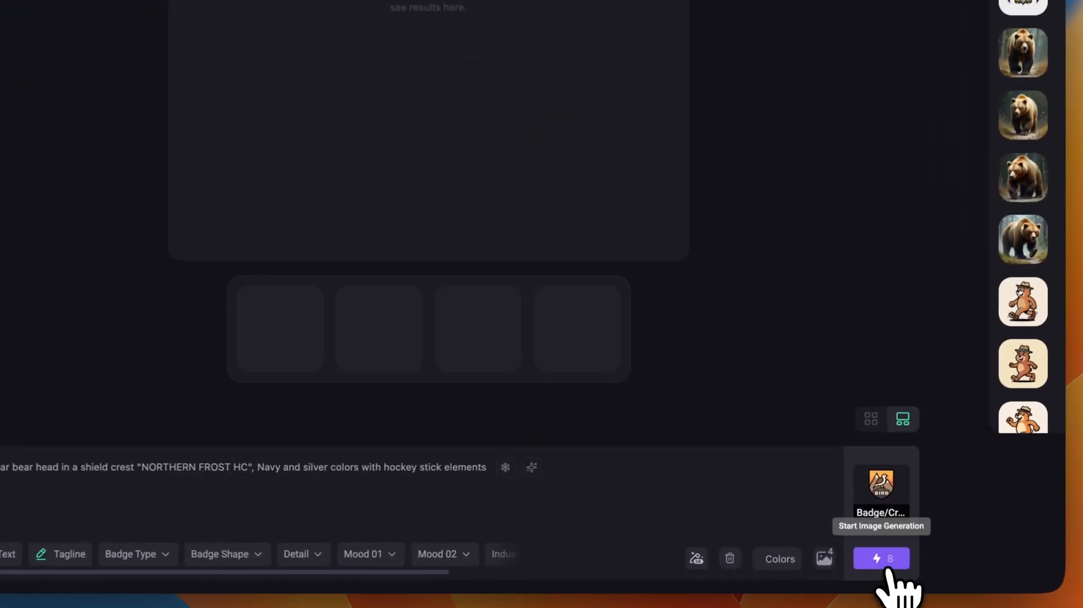
click(883, 566)
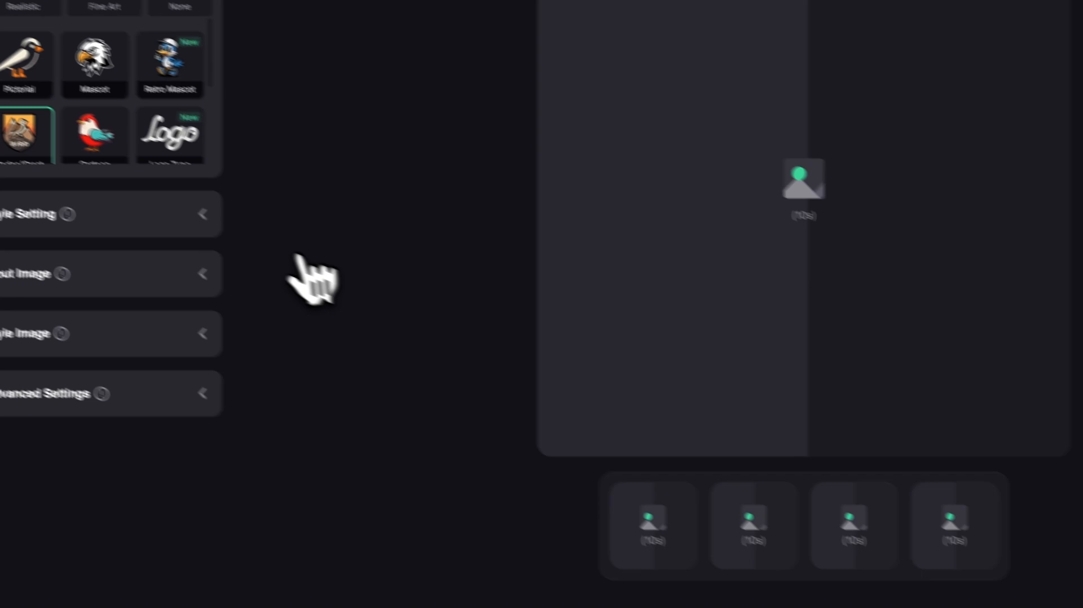
- Inspect the colour palette and the detail, shape, mood and industry options assigned to the Northern Frost prompt
click(191, 214)
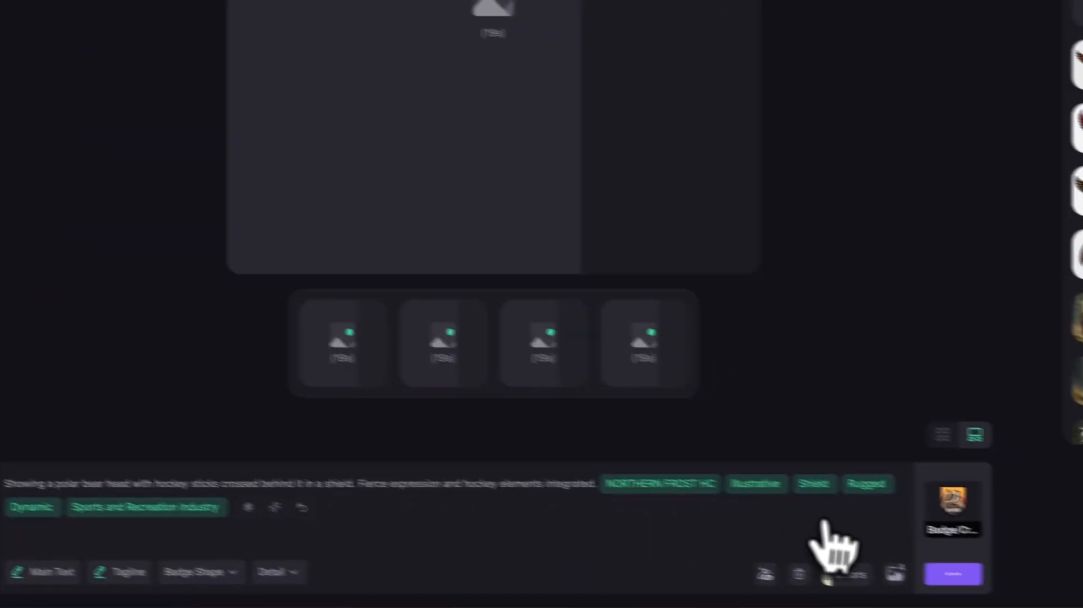
click(789, 560)
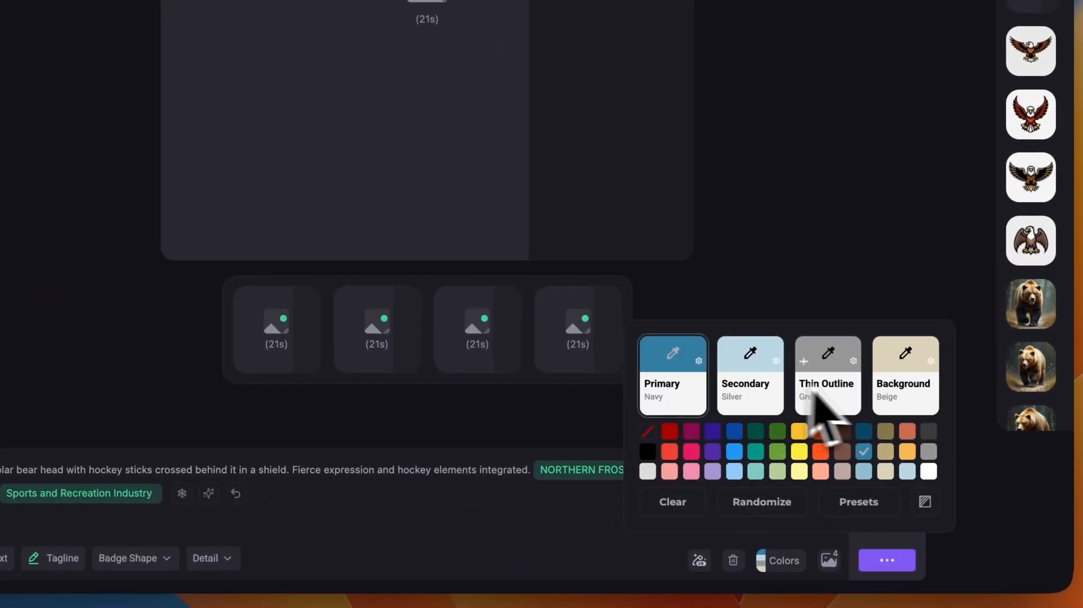
click(708, 474)
click(758, 471)
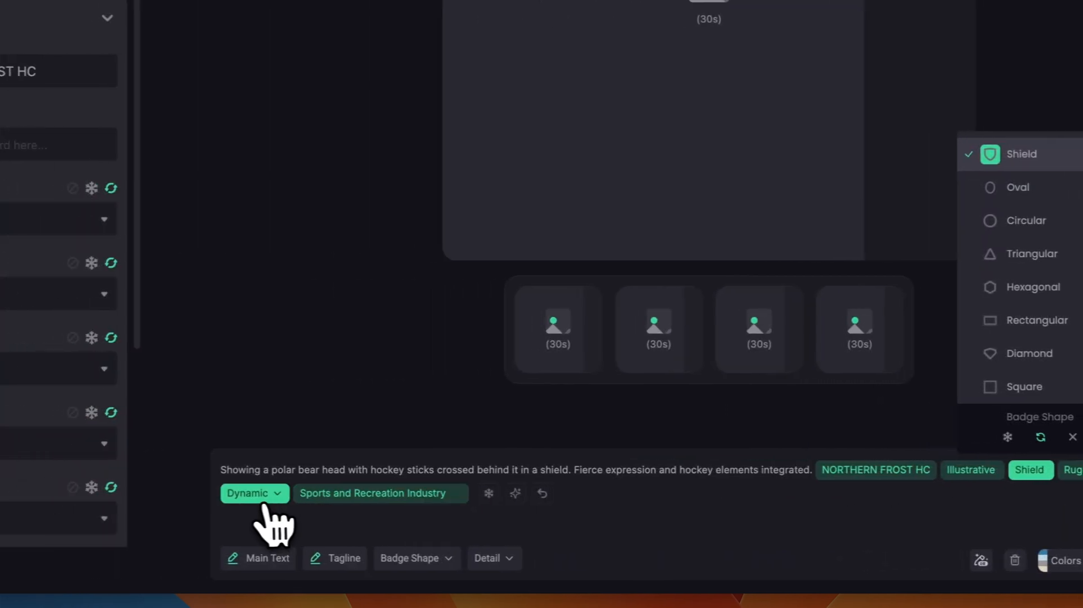
click(263, 501)
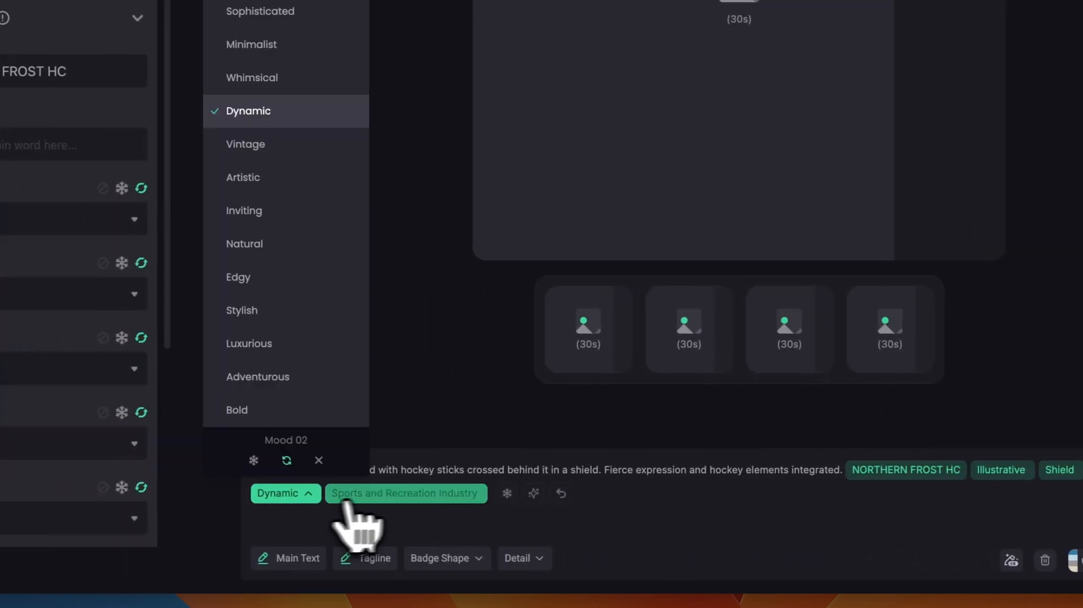
click(373, 495)
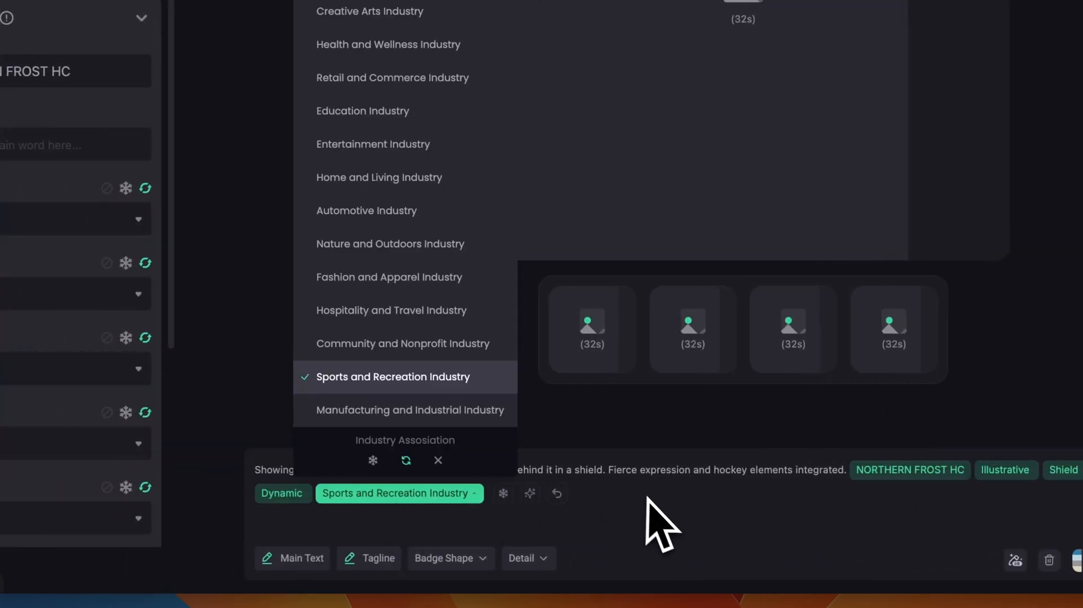
click(647, 499)
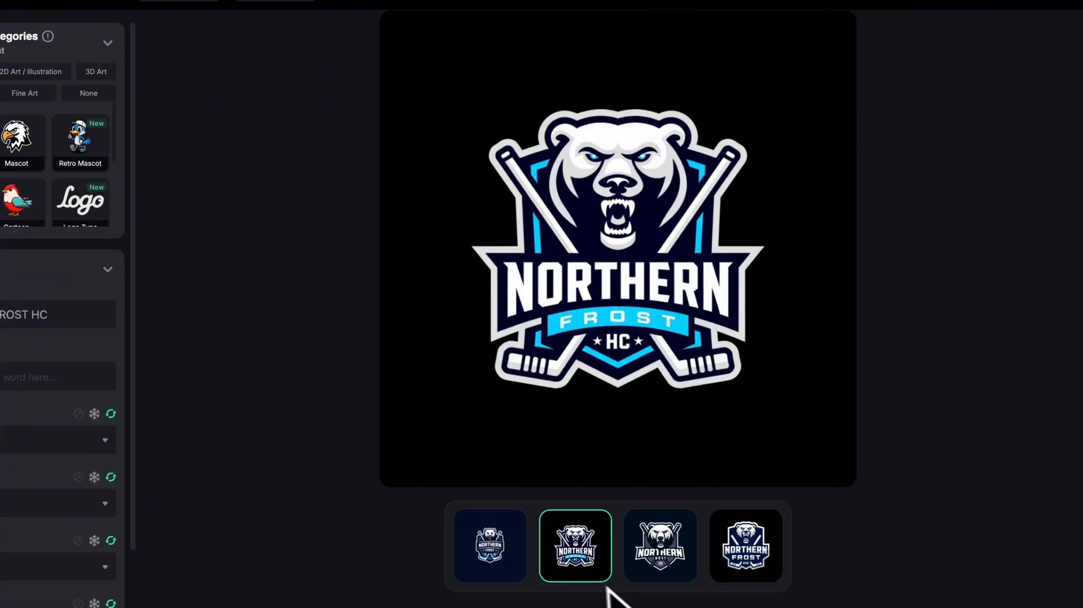
- Compare the four generated Northern Frost badge variations at full size
click(491, 574)
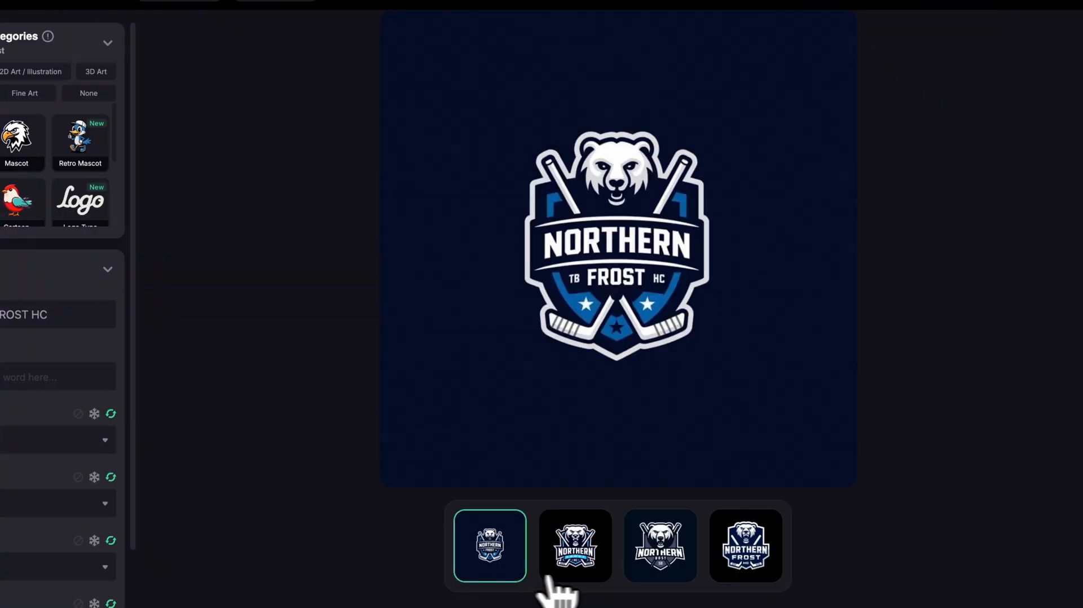
click(599, 570)
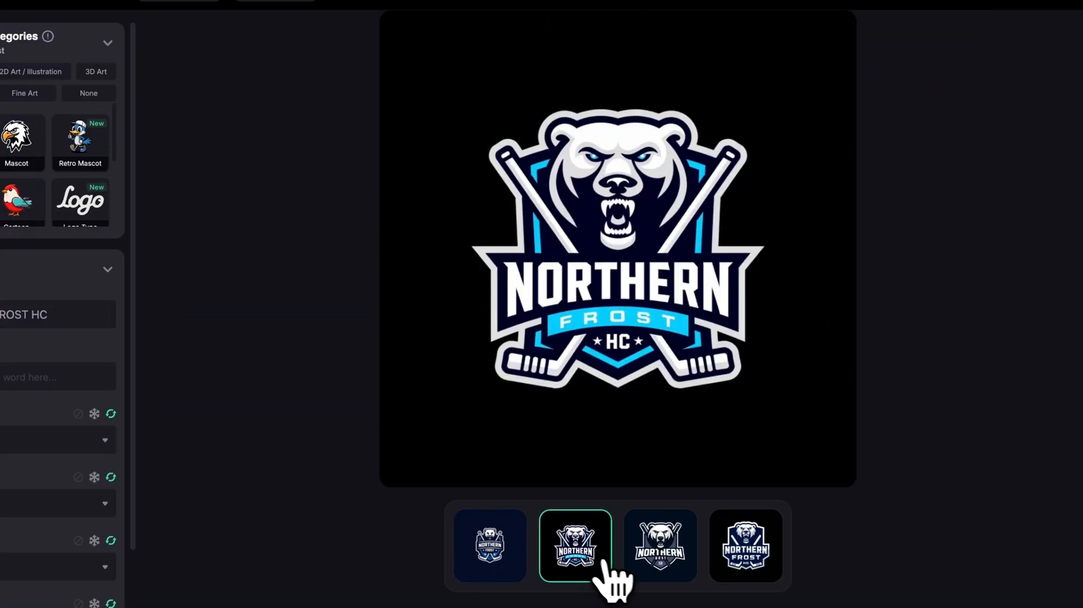
click(655, 570)
click(752, 568)
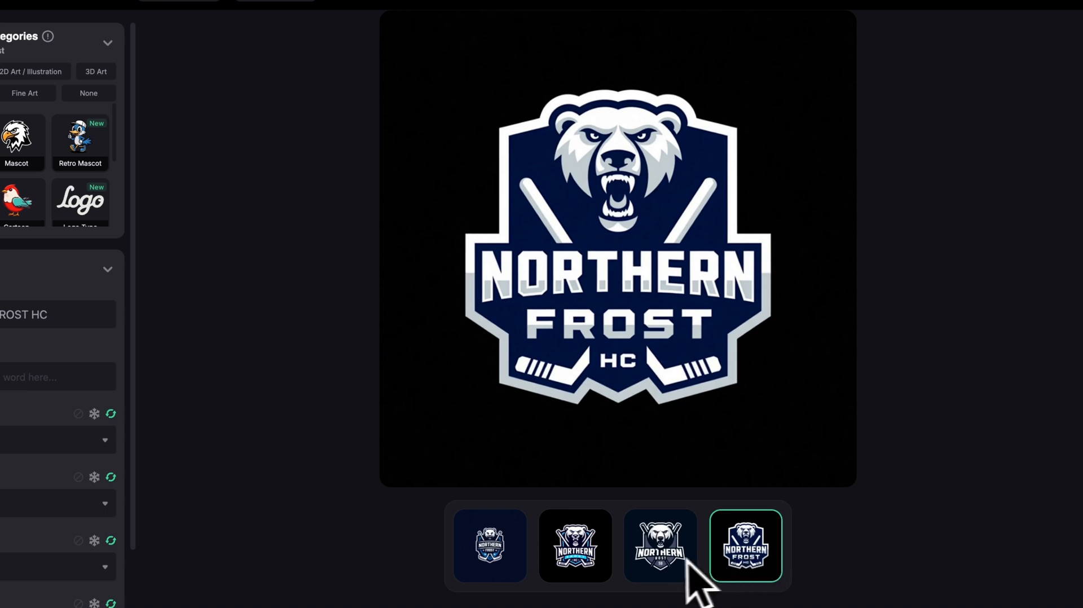
click(559, 559)
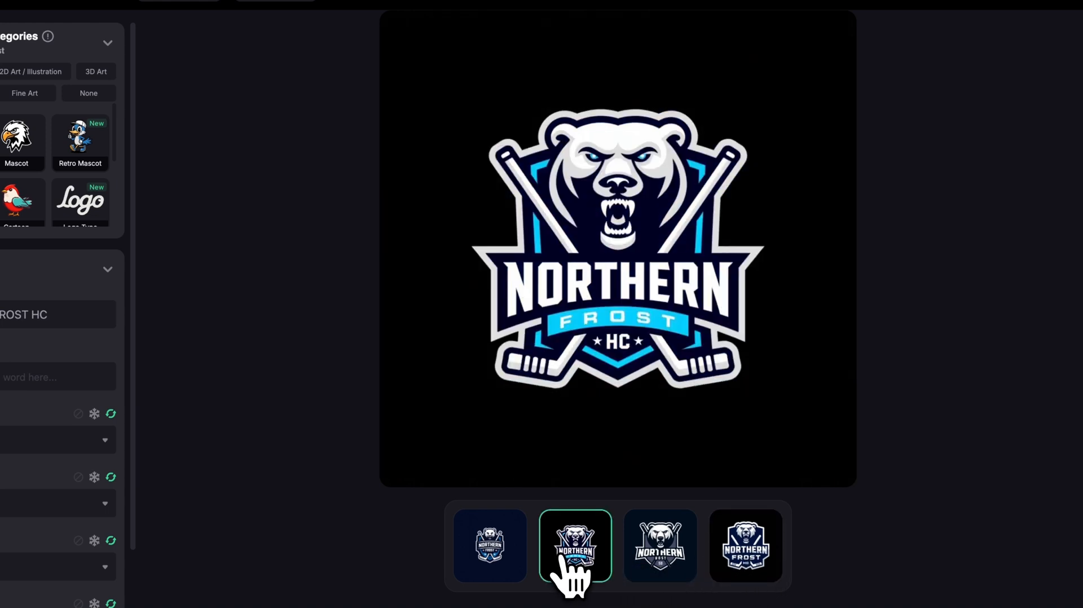
click(494, 564)
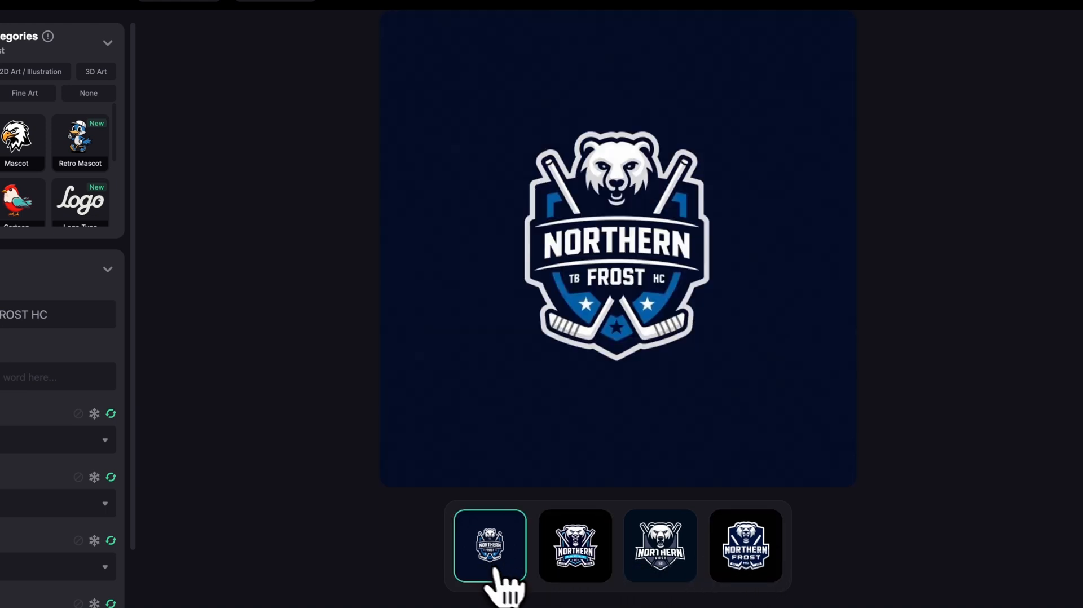
click(574, 564)
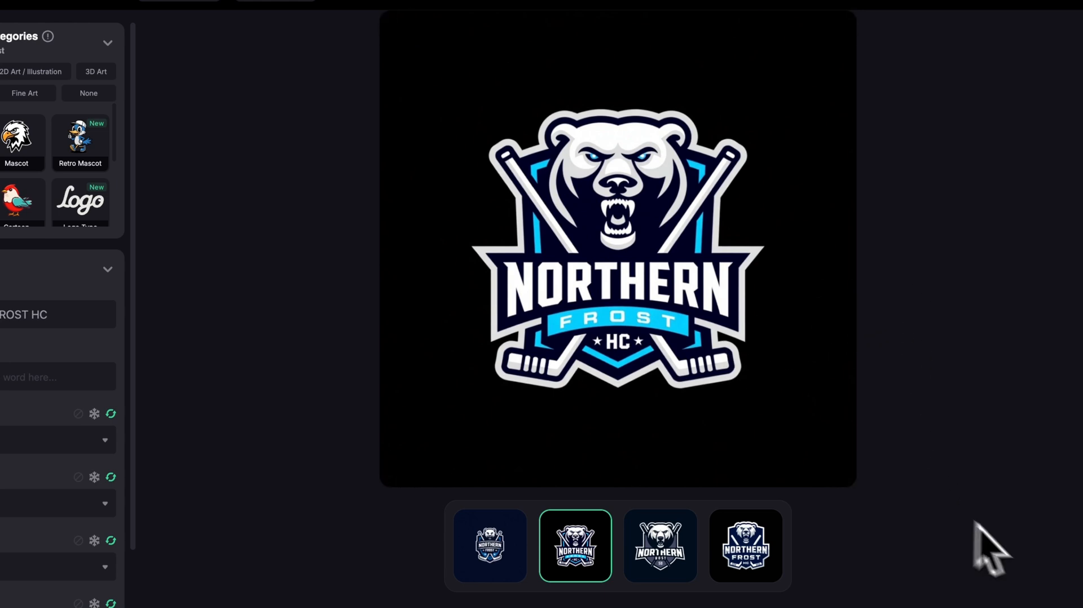
key(Left)
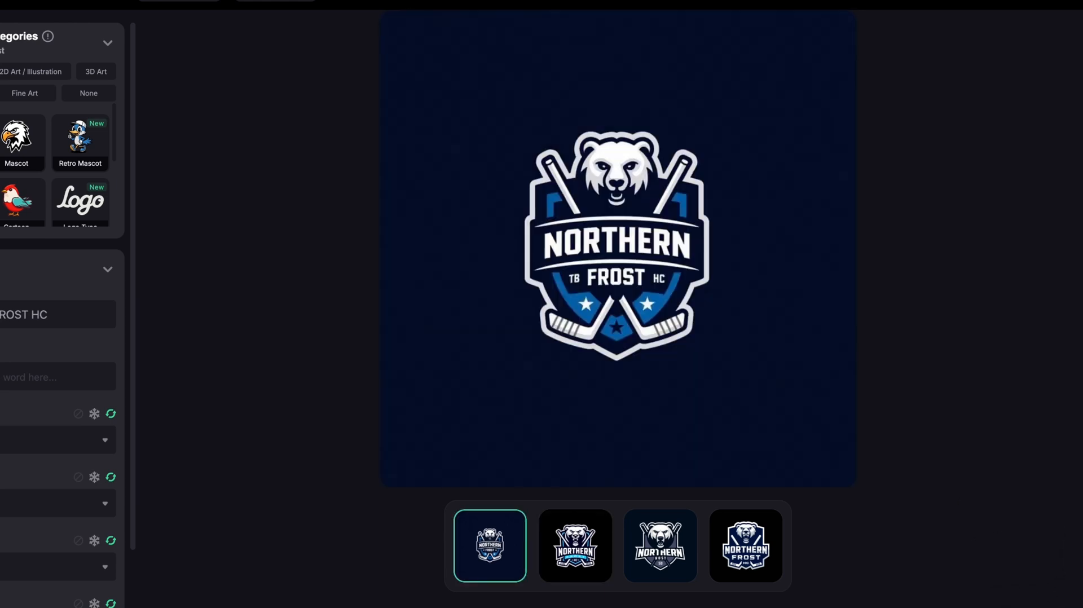
key(Right)
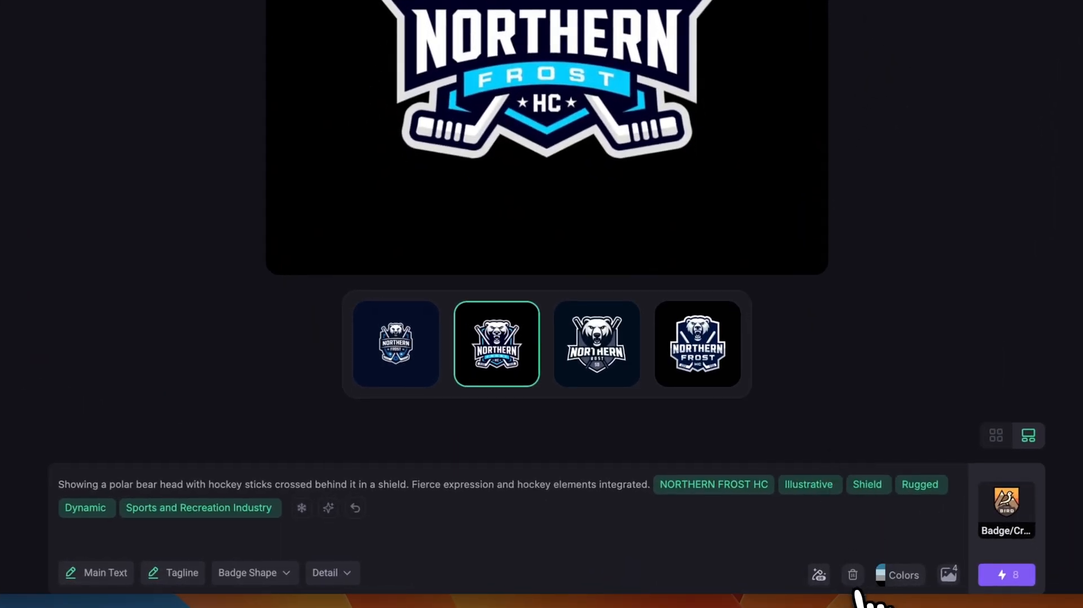
- Replace the prompt with "I want a circular badge with a skull wearing a top hat, wrapped by a thorny rose 'DEADLY NIGHTSHADE'" and enhance it
click(852, 574)
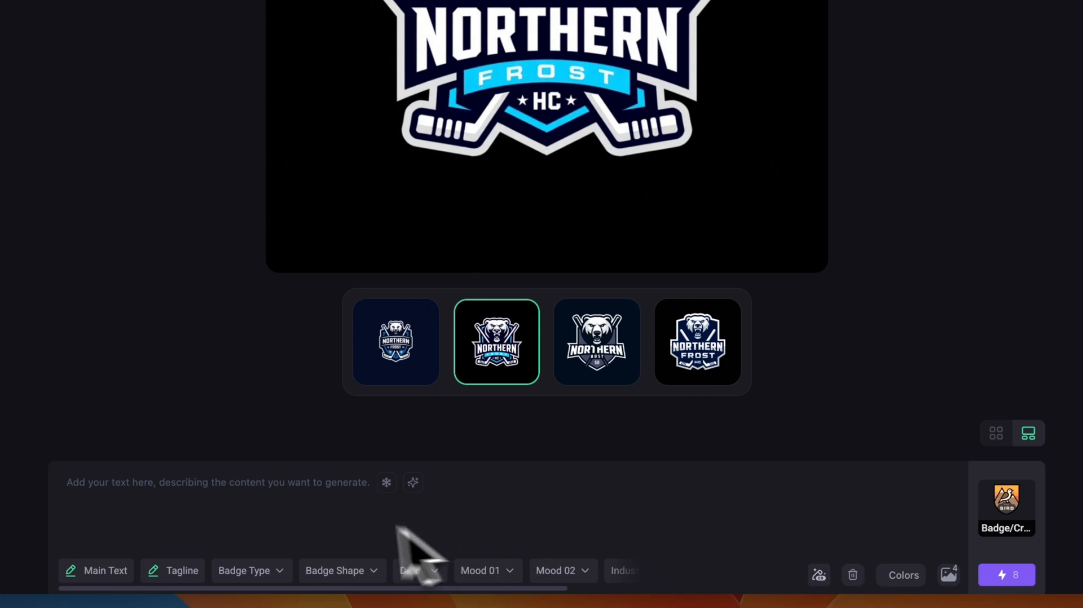
click(309, 507)
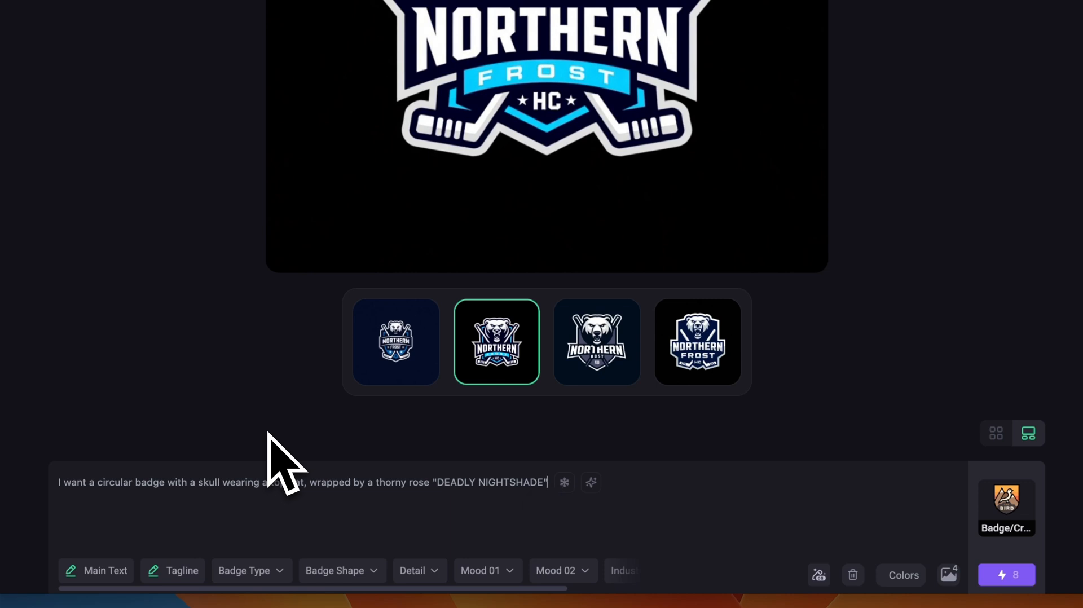
click(590, 486)
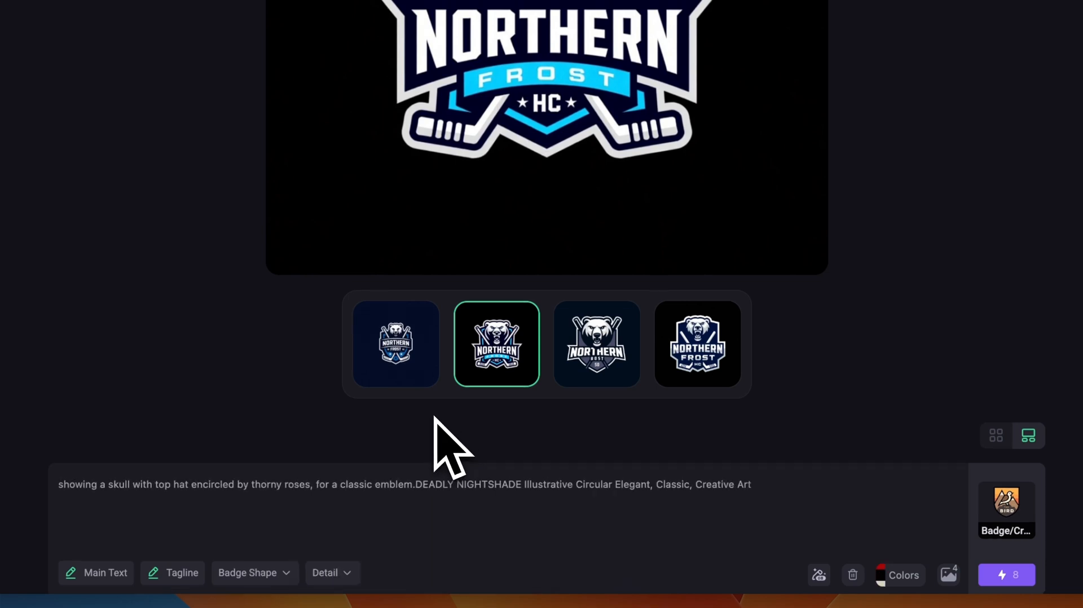
- Check the suggested colour palette, then accept the enhanced Deadly Nightshade prompt and generate its badges
click(902, 576)
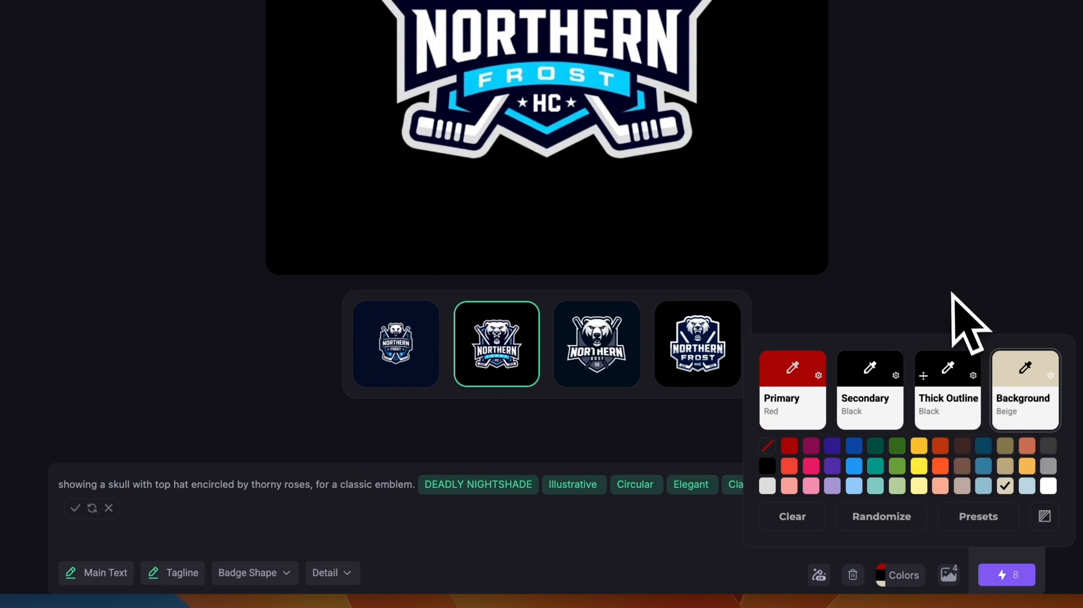
click(908, 306)
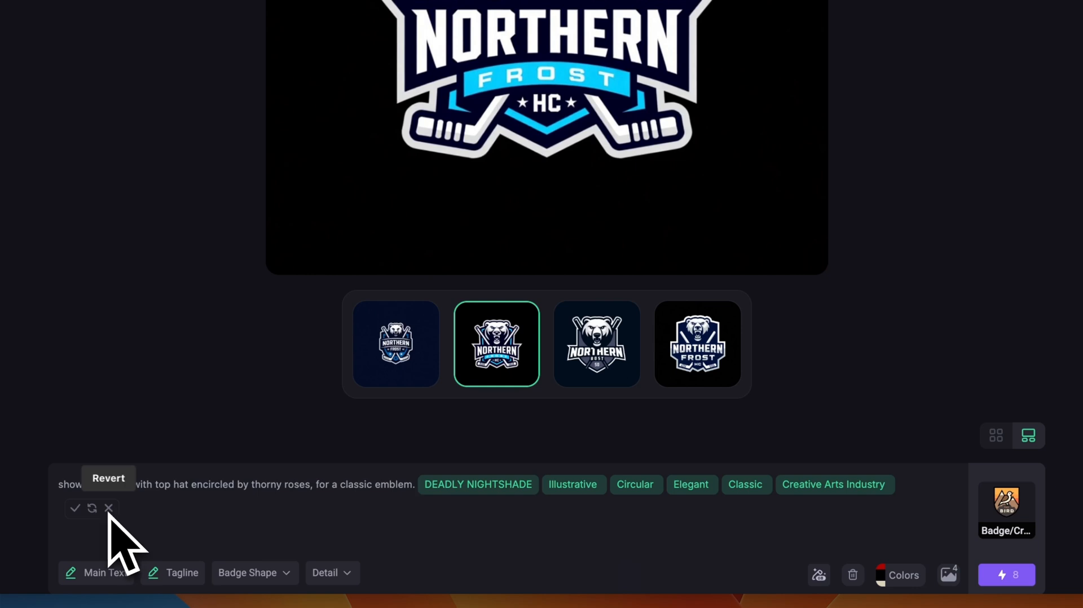
click(75, 508)
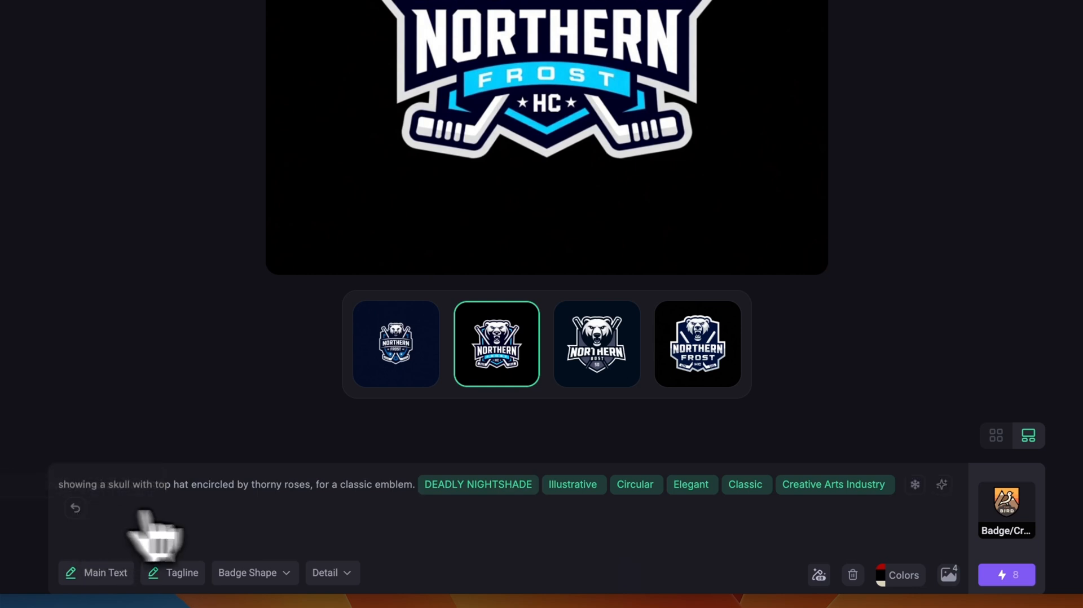
click(1001, 574)
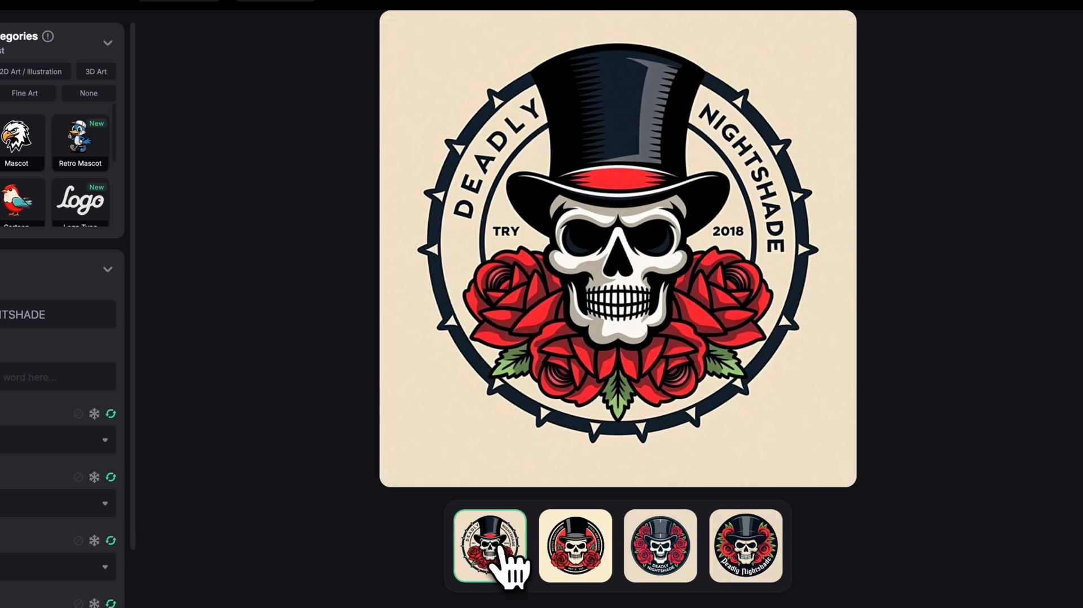
- Compare the four generated Deadly Nightshade skull badges at full size
click(576, 569)
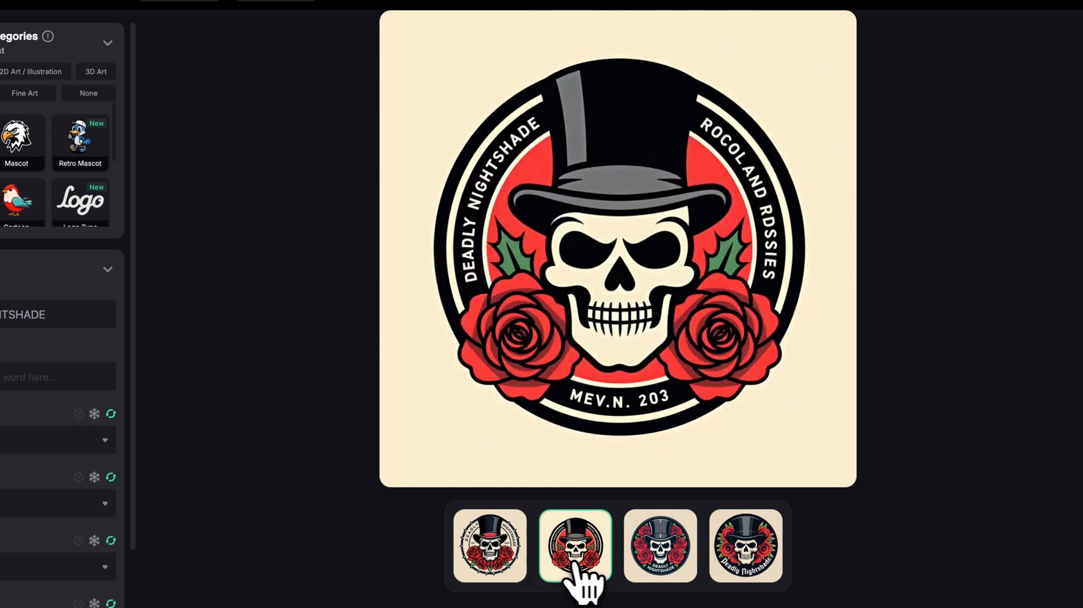
click(649, 561)
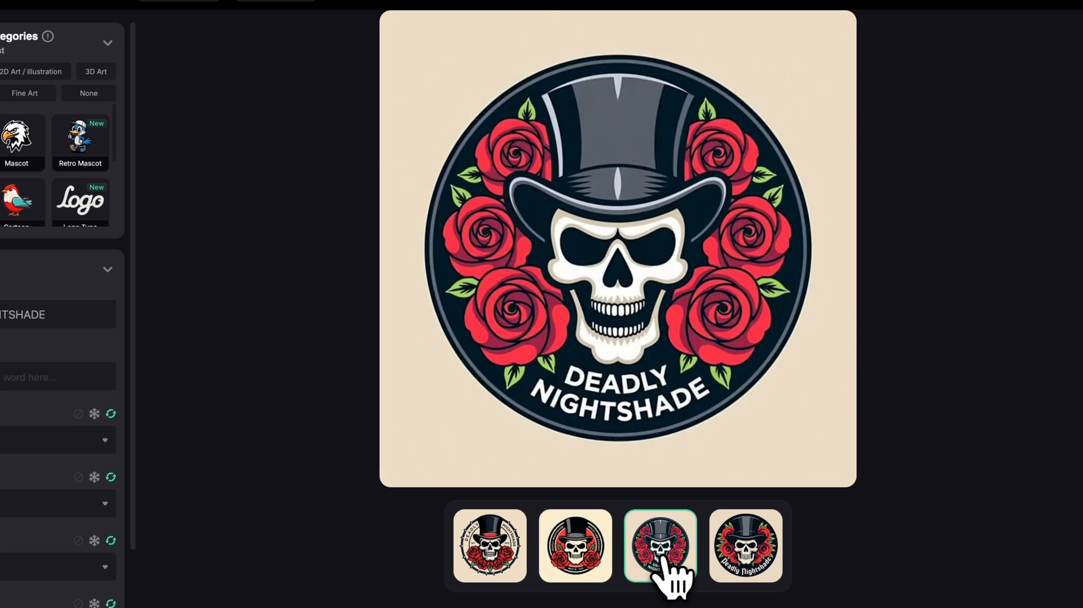
click(742, 564)
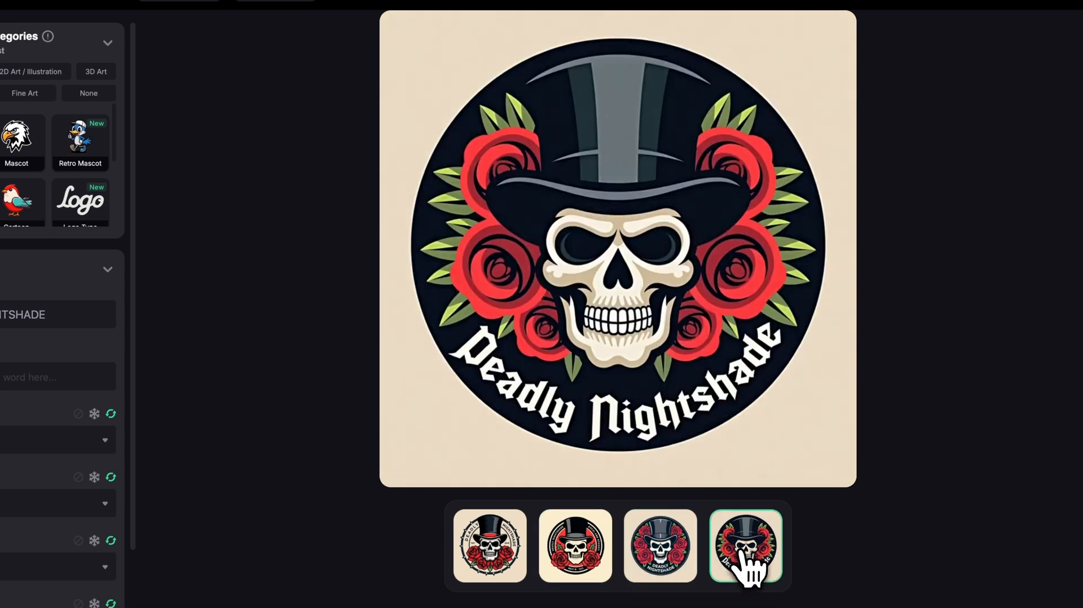
click(467, 566)
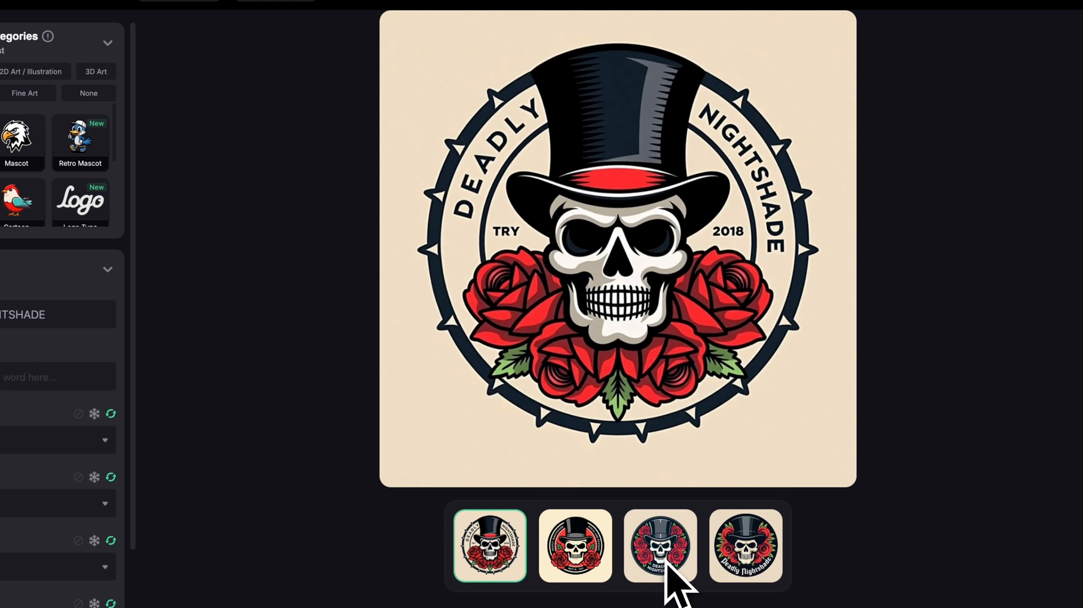
click(743, 567)
click(666, 559)
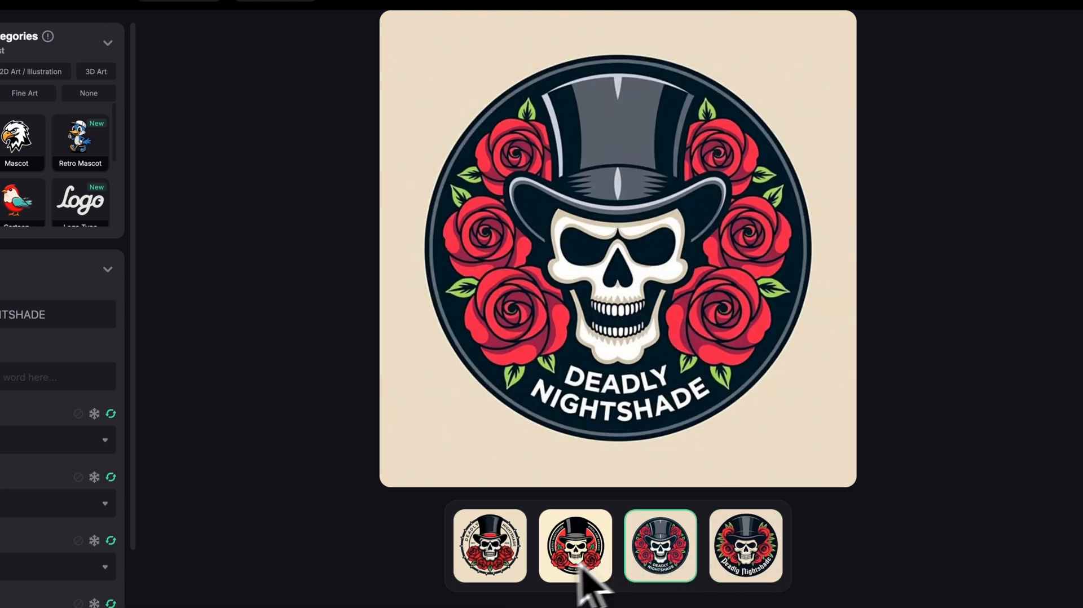
click(507, 565)
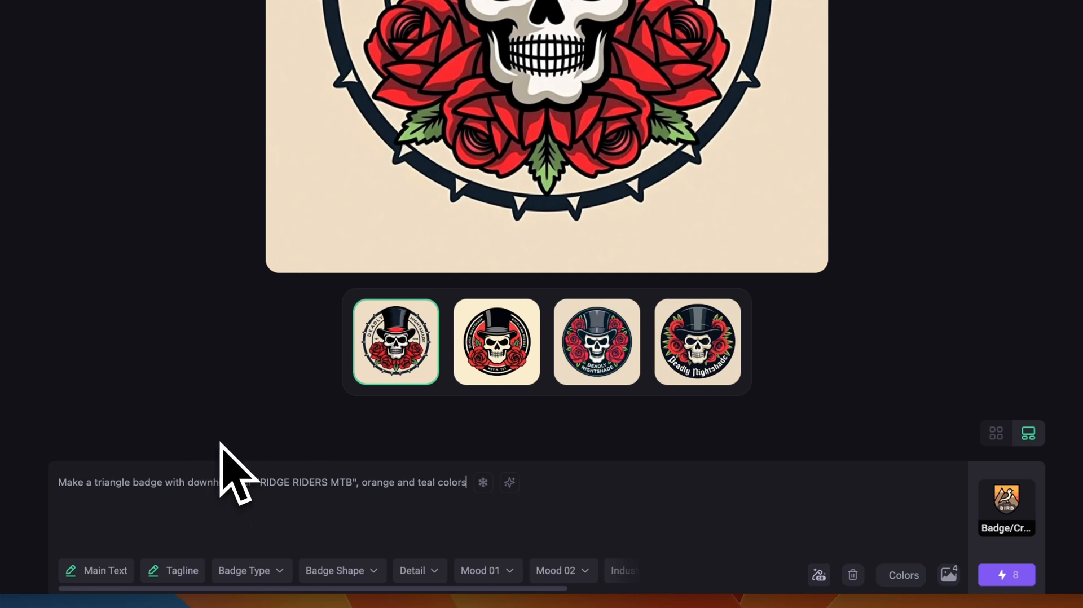
- Enhance the triangular "RIDGE RIDERS MTB" badge prompt and generate it with the two moods set to Nostalgic and Vintage
key(Return)
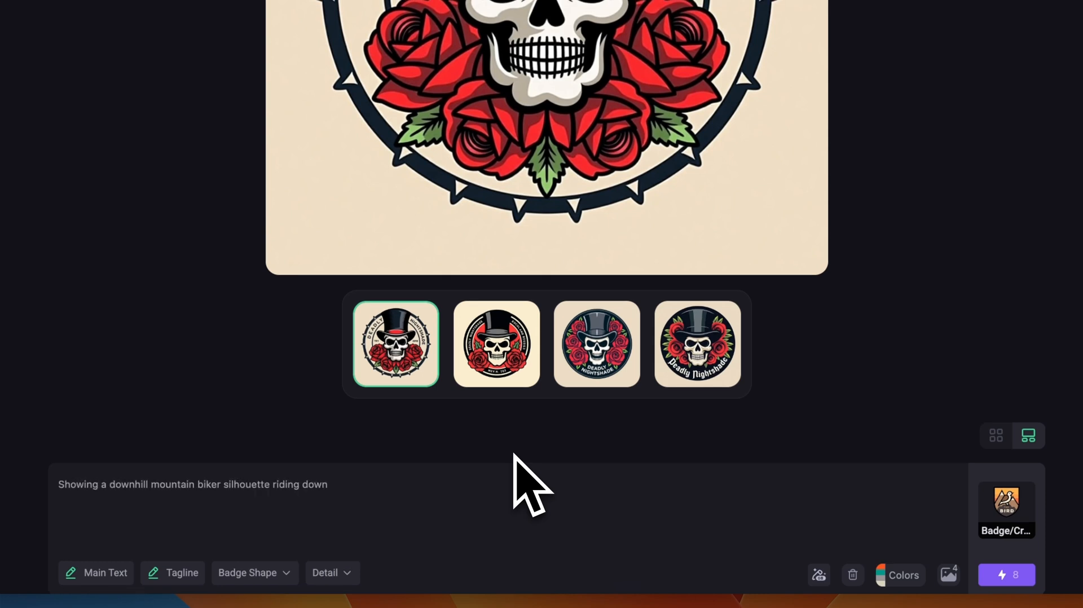
click(815, 485)
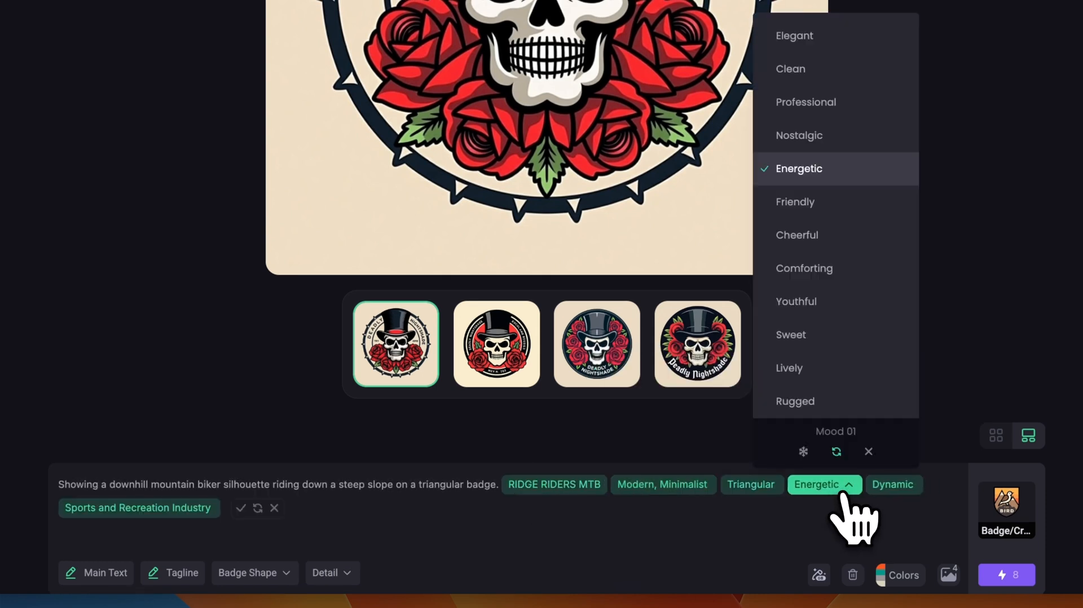
click(815, 138)
click(882, 487)
click(849, 136)
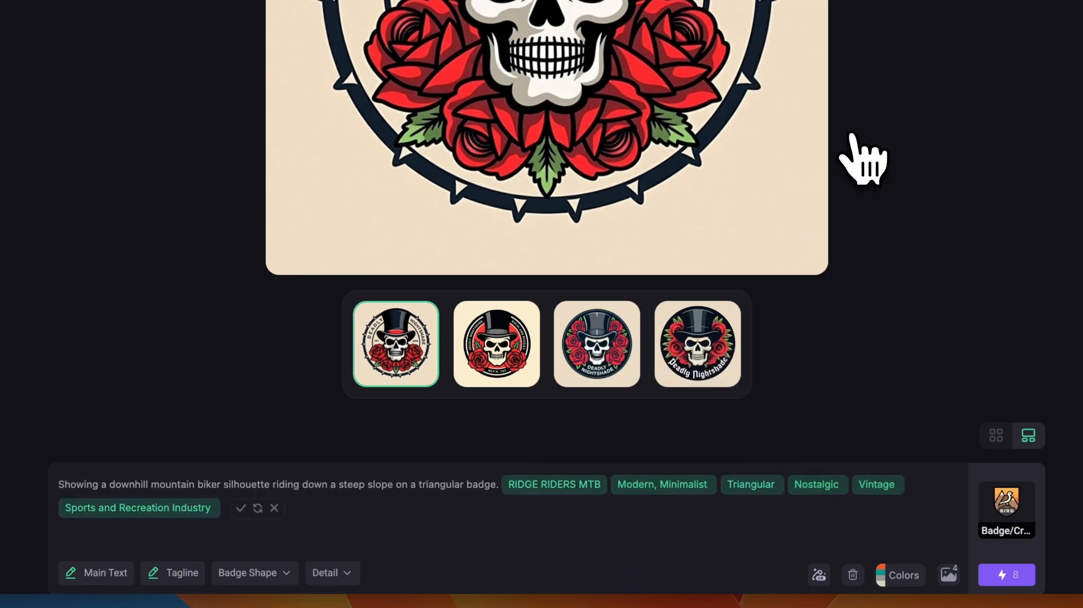
click(1005, 574)
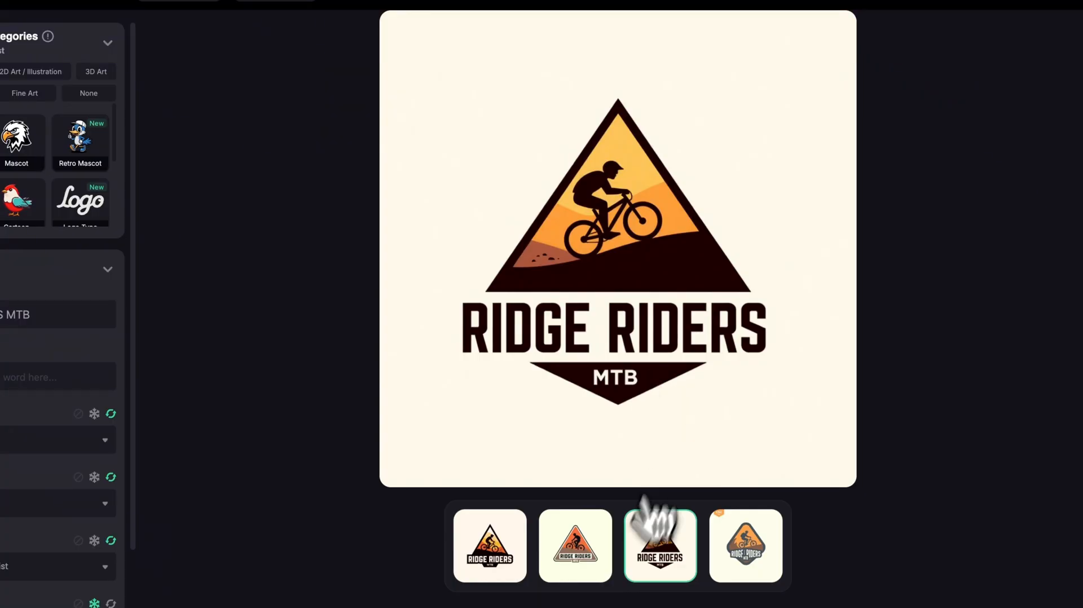
- Compare the four generated triangular Ridge Riders badges at full size
click(504, 436)
click(587, 538)
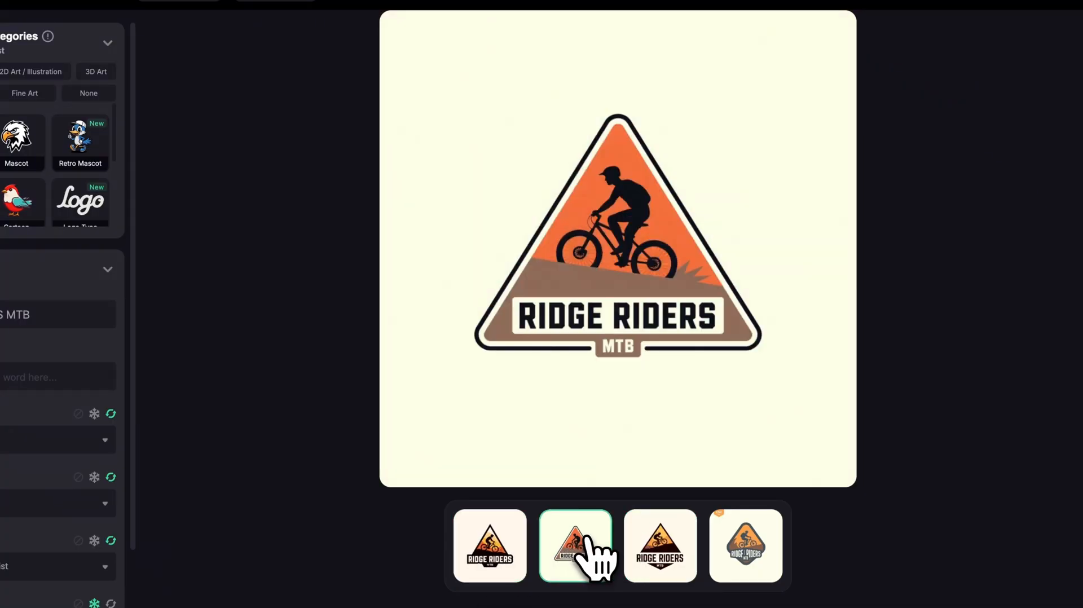
click(654, 555)
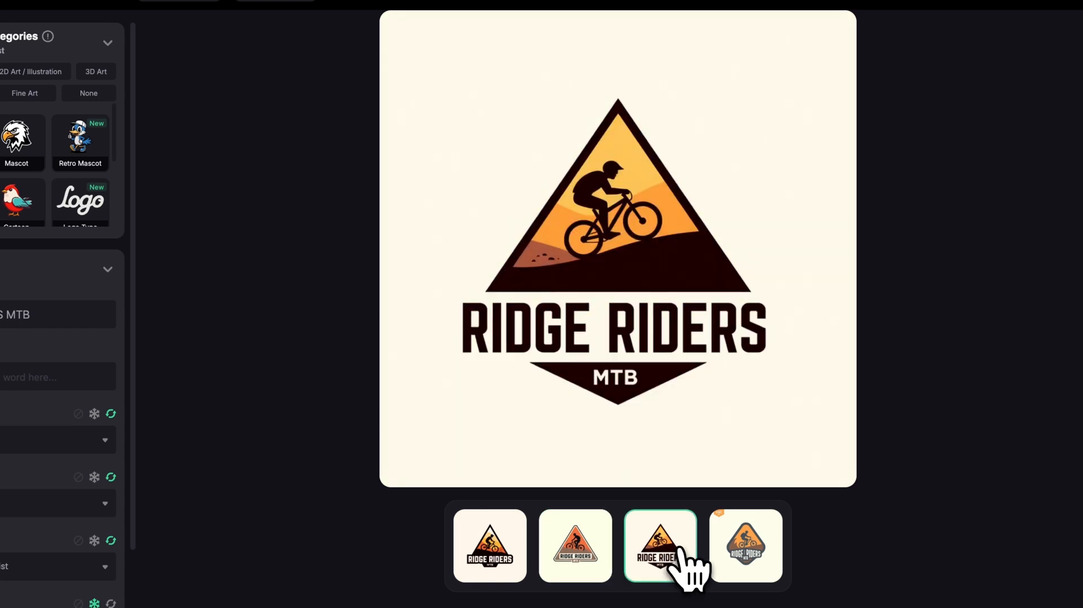
click(488, 546)
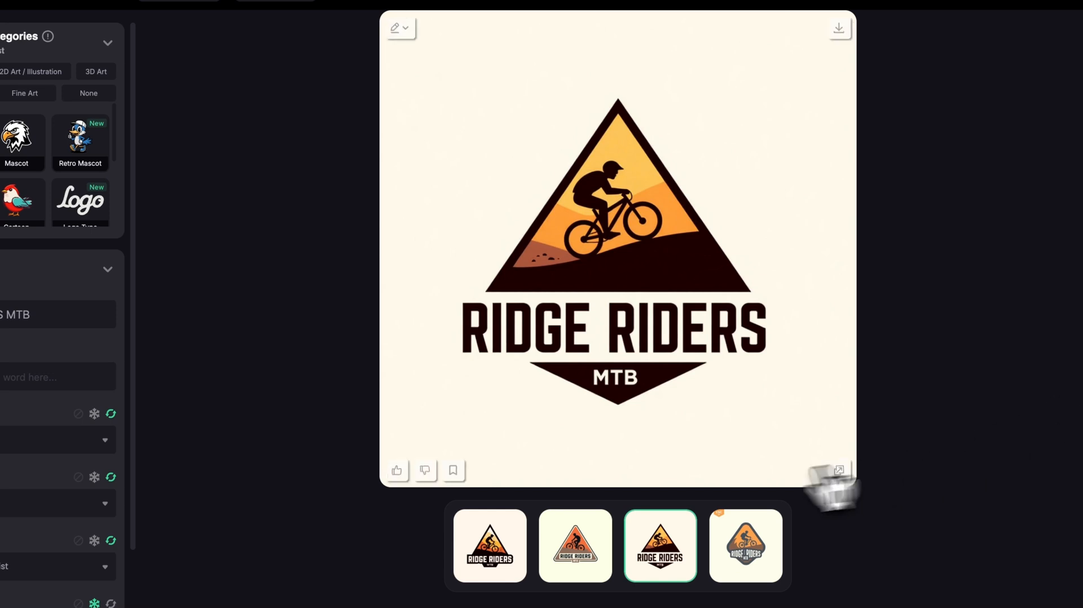
click(510, 542)
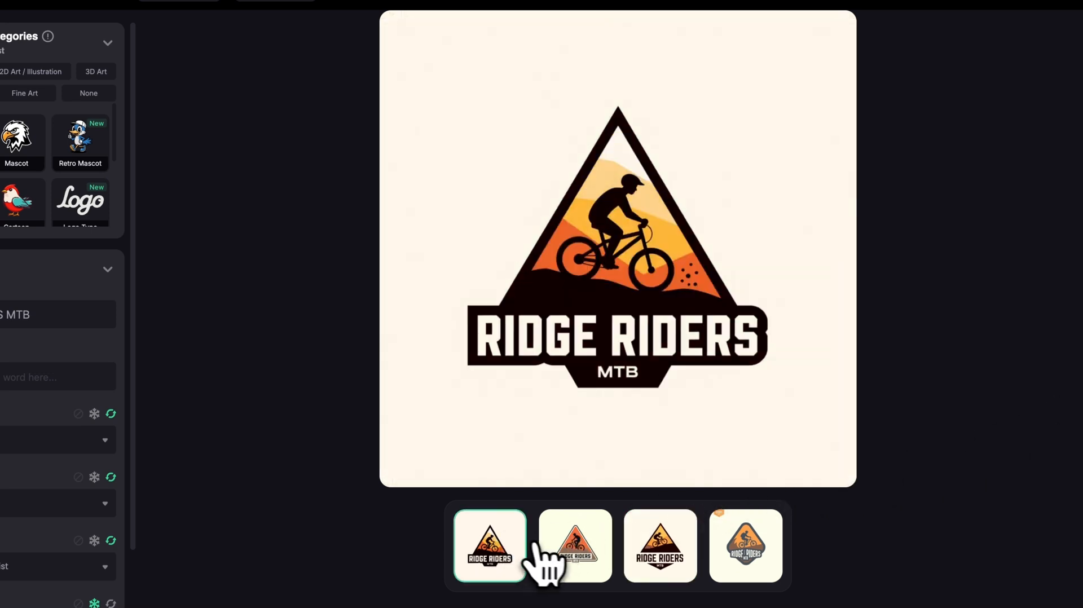
click(581, 555)
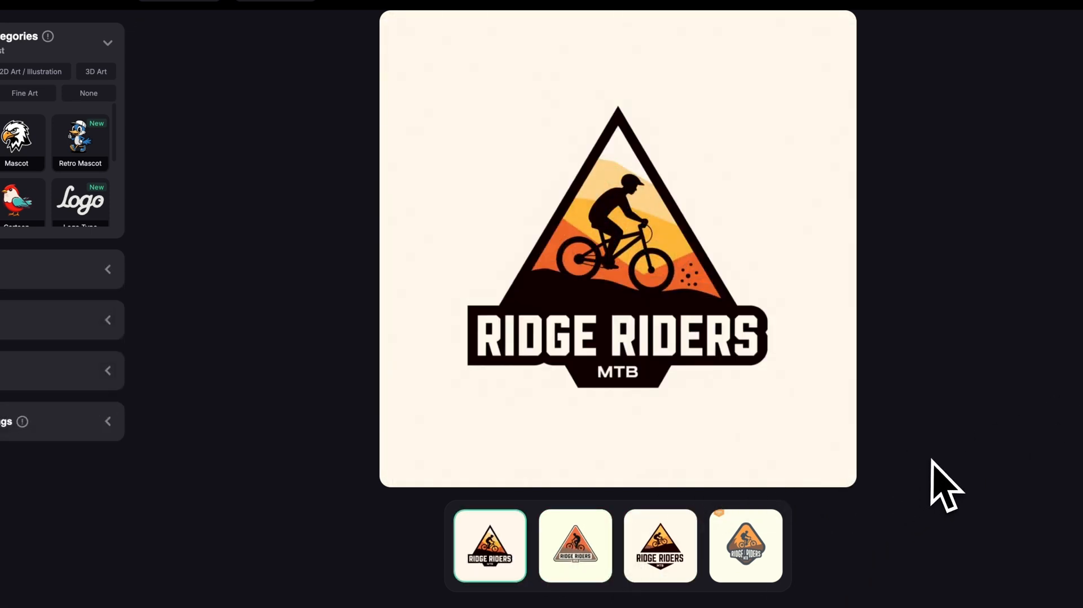
- Freeze the Ridge Riders prompt, change the badge shape to Shield, and generate new badges
mouse_move(850, 473)
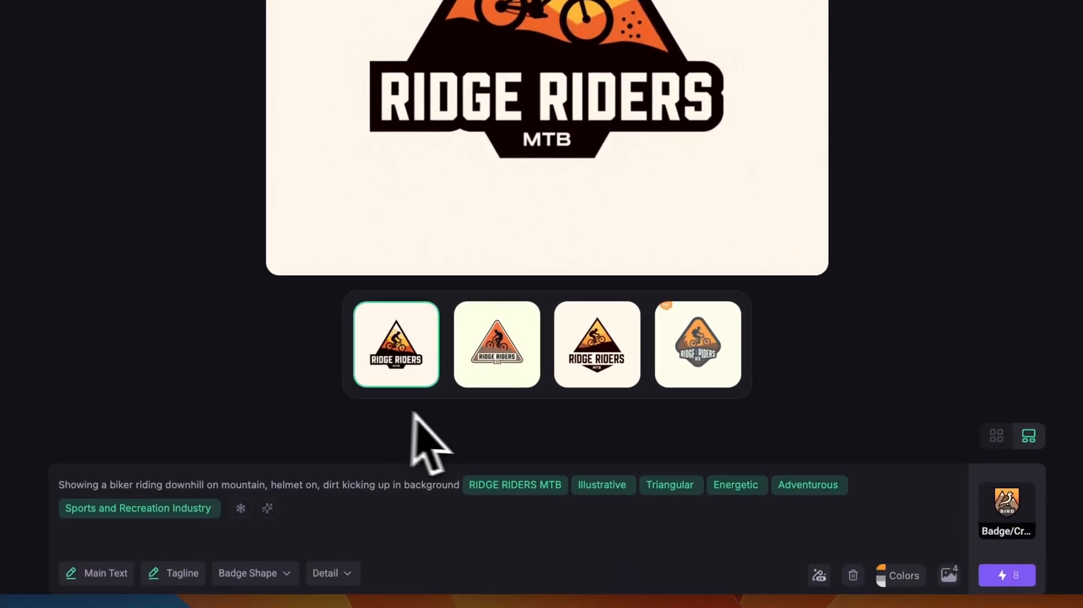
mouse_move(790, 273)
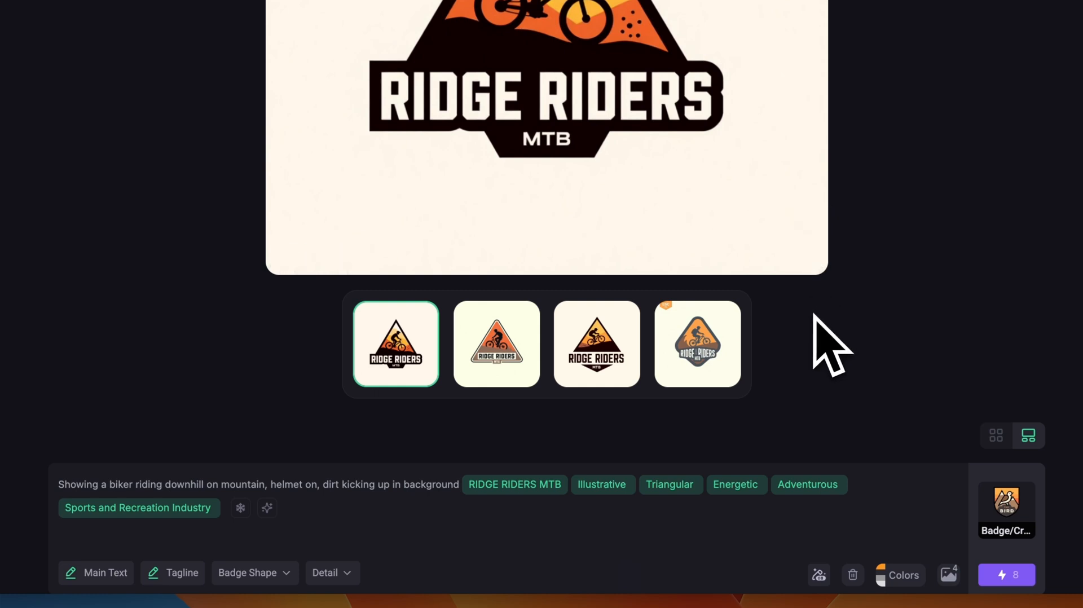
click(240, 508)
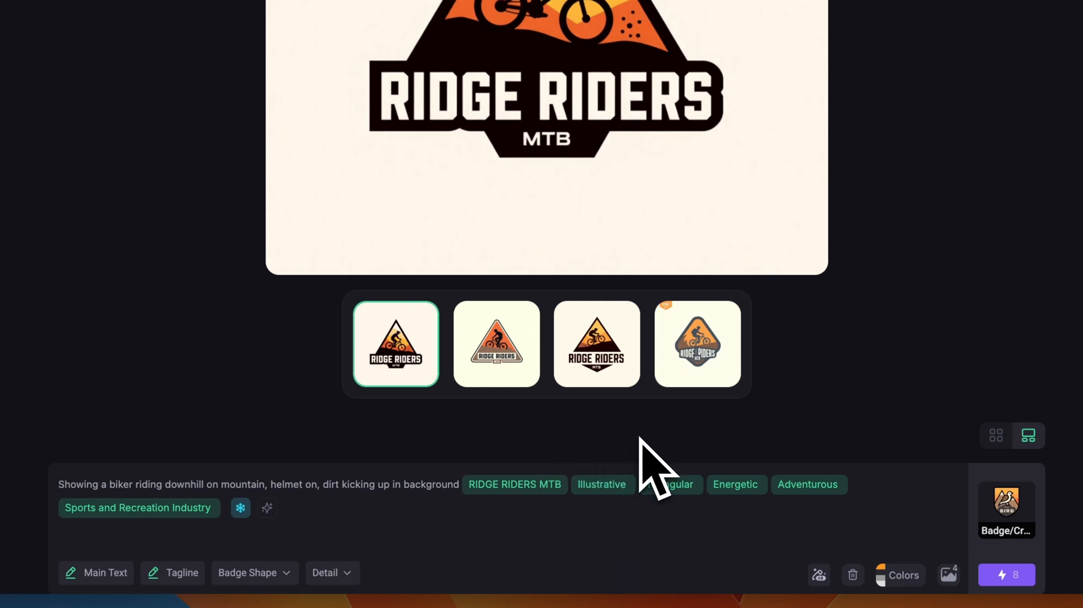
click(689, 486)
click(708, 169)
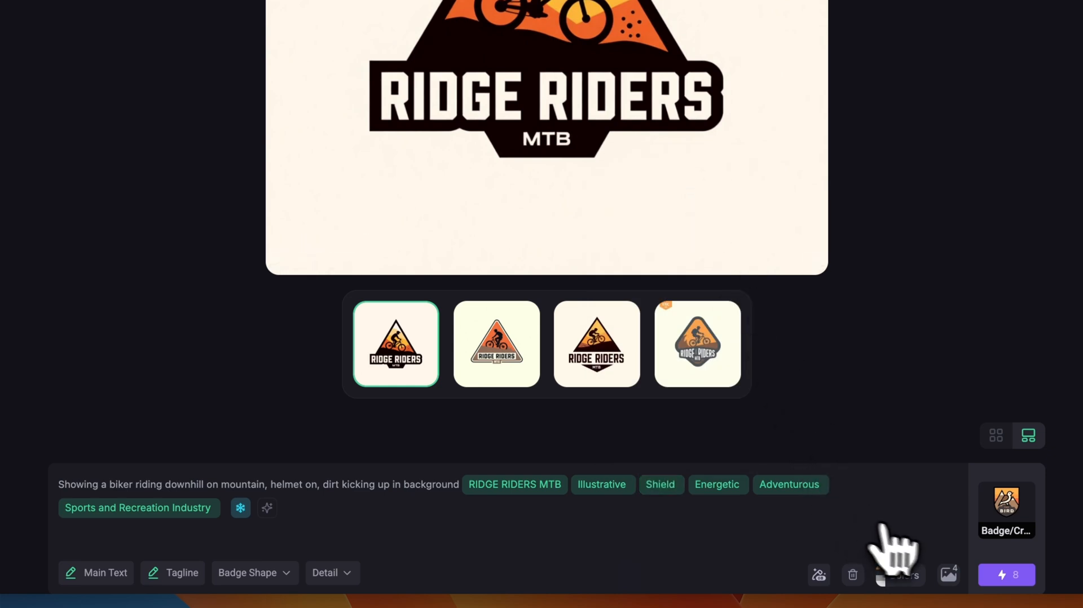
click(1004, 575)
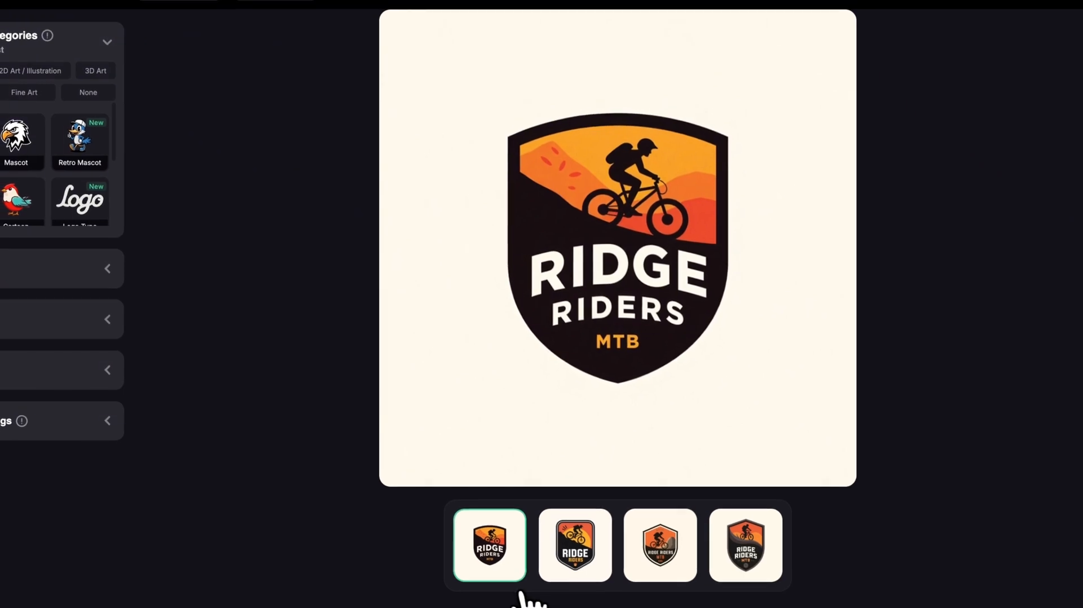
- Compare the four shield-shaped Ridge Riders badges at full size
click(572, 564)
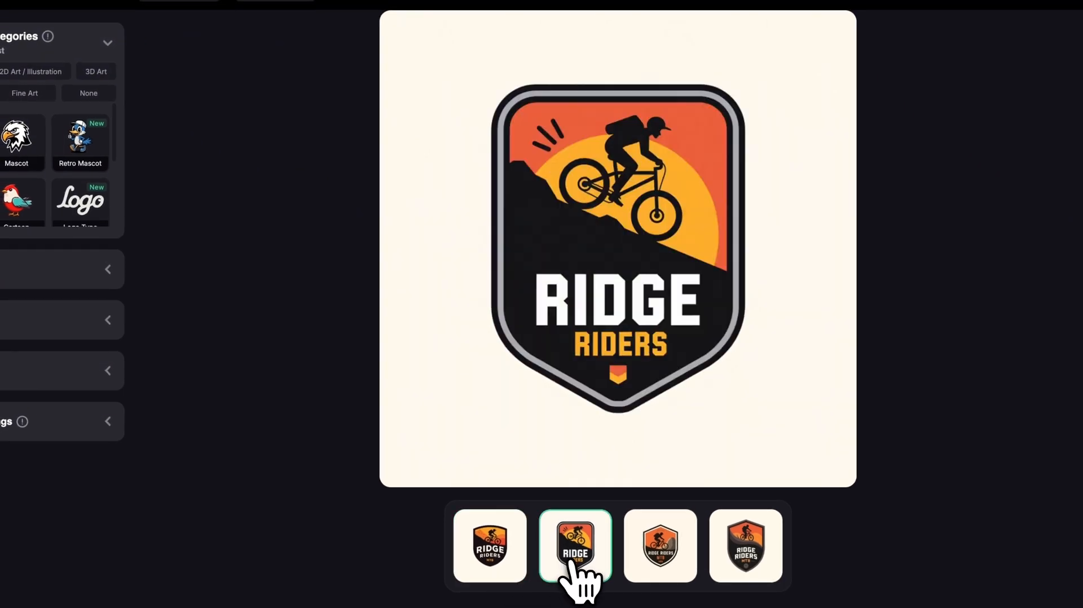
click(684, 571)
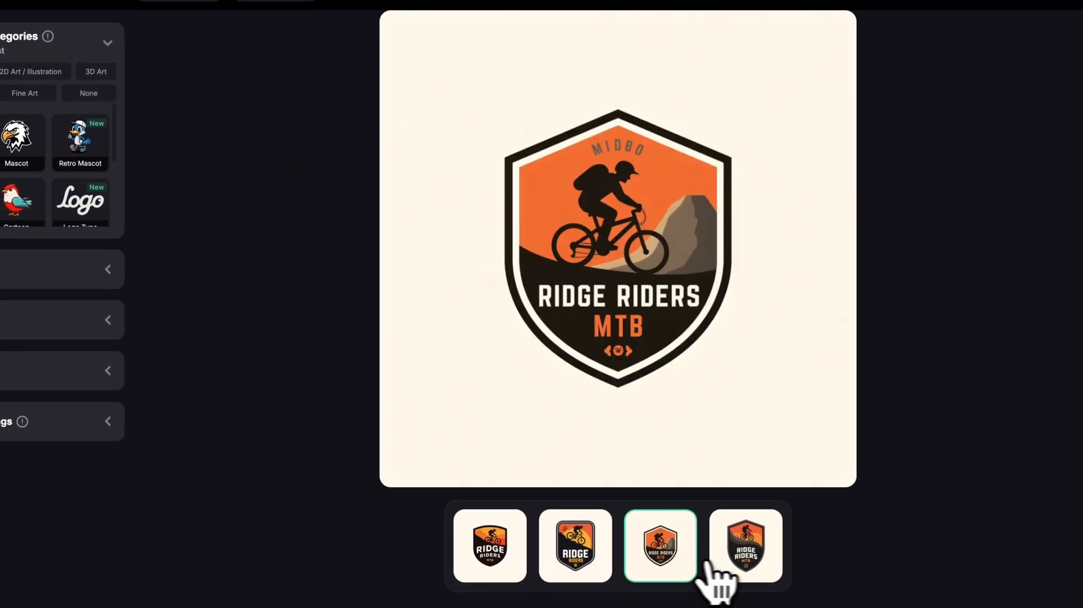
click(756, 573)
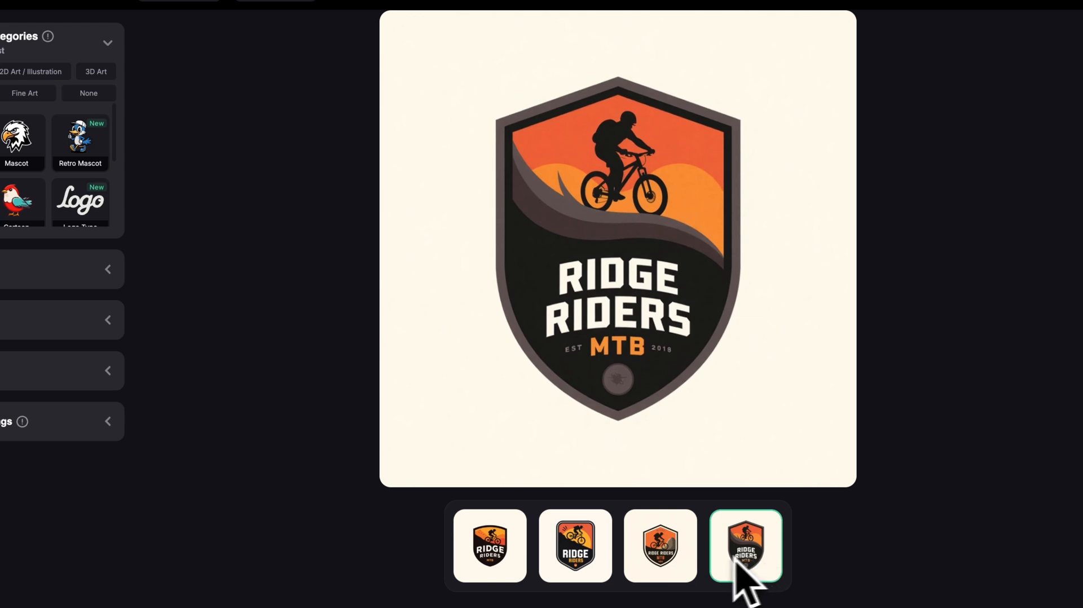
click(660, 559)
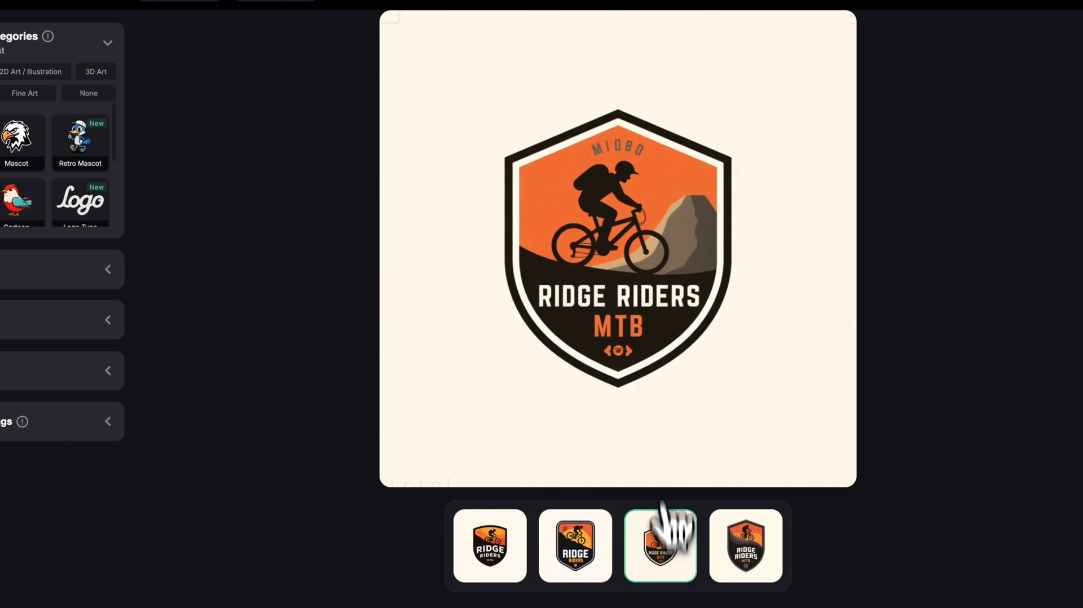
click(559, 553)
click(511, 544)
click(572, 527)
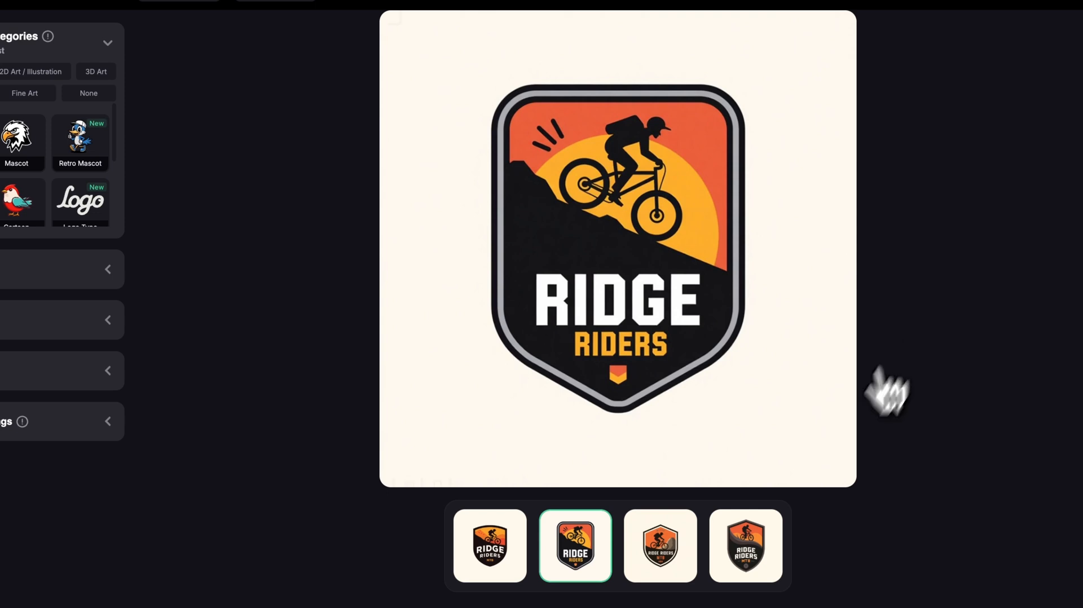
- Enter and enhance the prompt "I want a badge with crossed chef knives and flame 'CULINARY INSTITUTE'", with the badge shape set to Hexagonal
scroll(619, 304, down, 1)
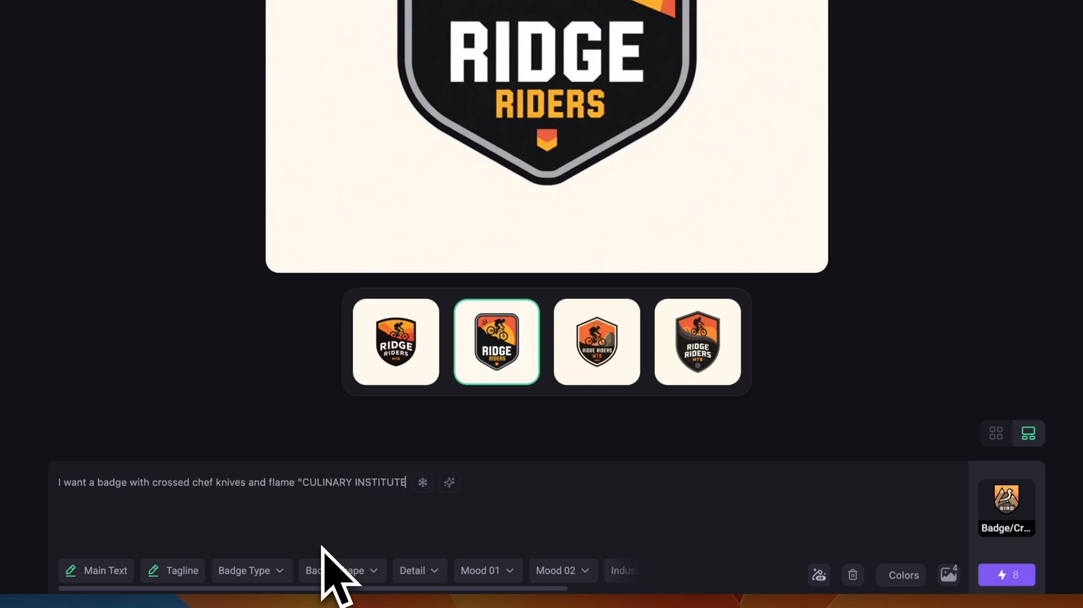
click(454, 484)
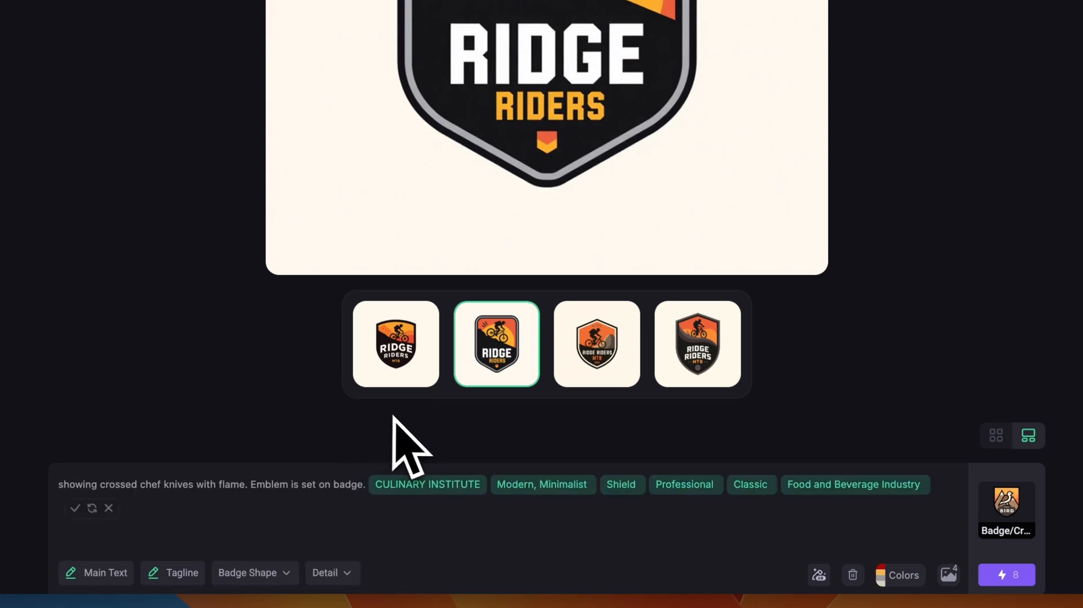
click(620, 484)
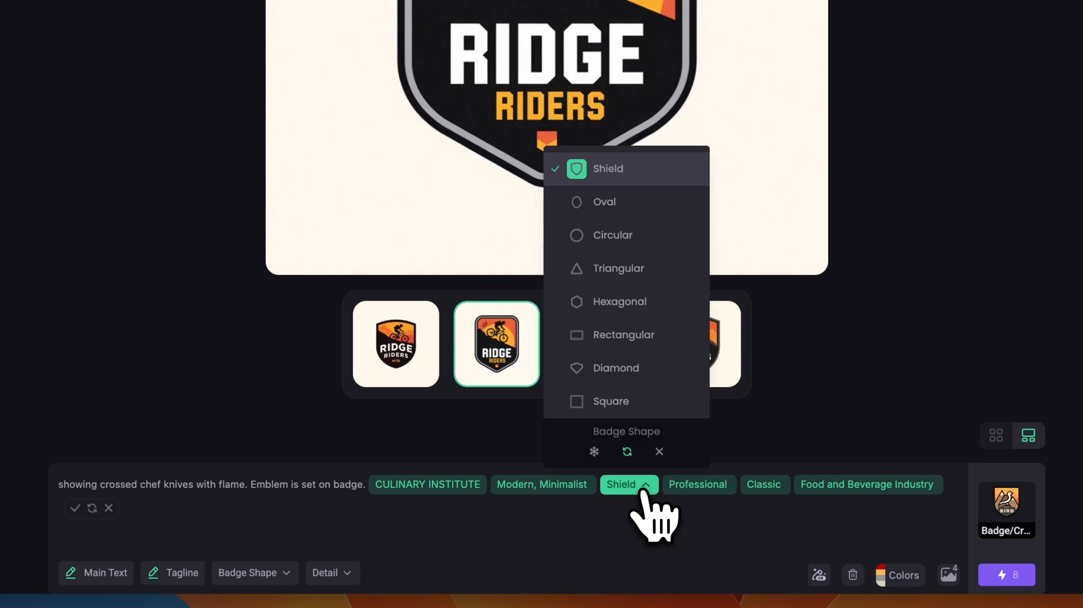
click(626, 304)
- Set the palette's background to Dark Grey and the thick outline to White, then generate the Culinary Institute badges
click(901, 574)
click(1022, 401)
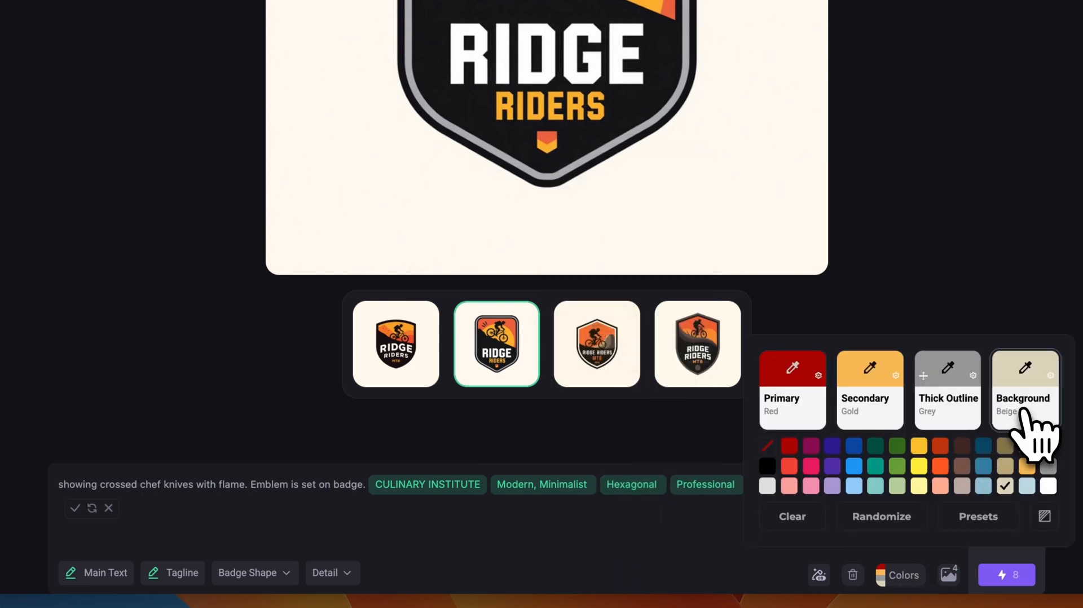
click(1047, 445)
click(962, 415)
click(1048, 486)
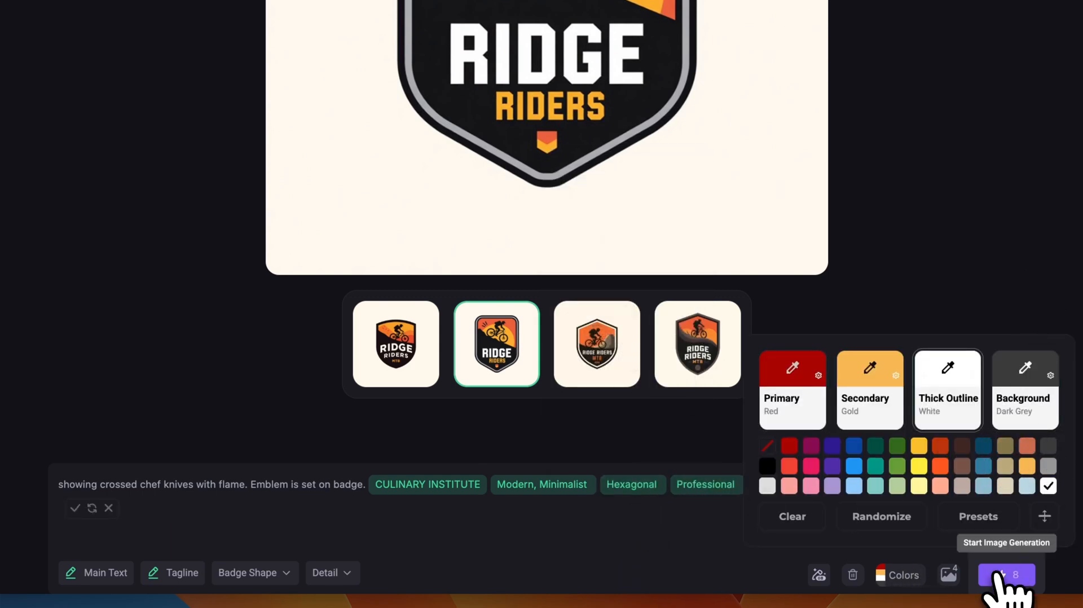
click(1006, 575)
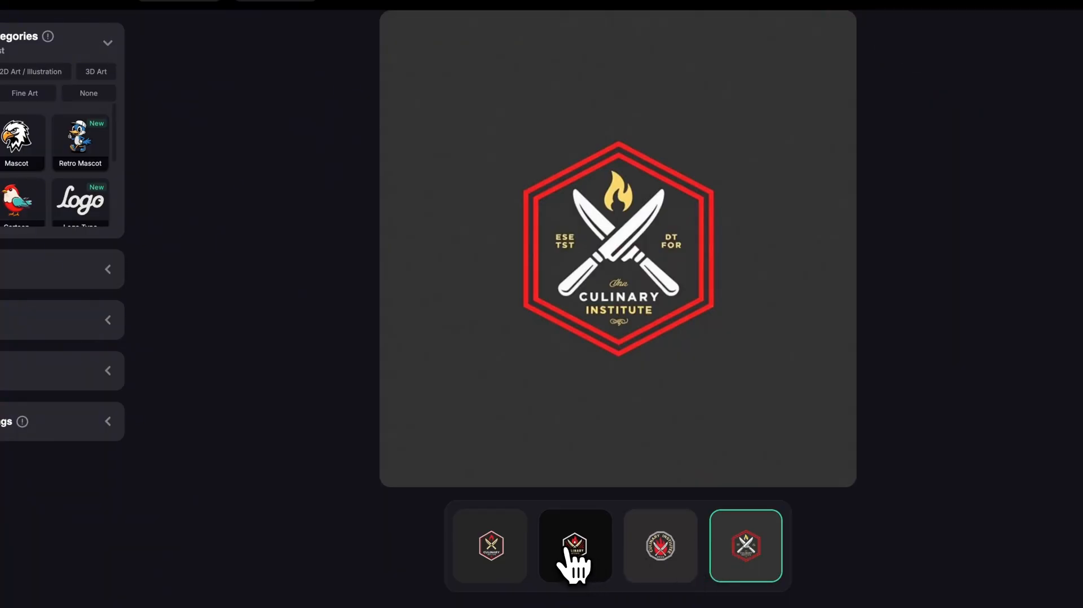
- Compare the four generated Culinary Institute badges at full size, checking their lettering, knives, flames and outlines
click(567, 556)
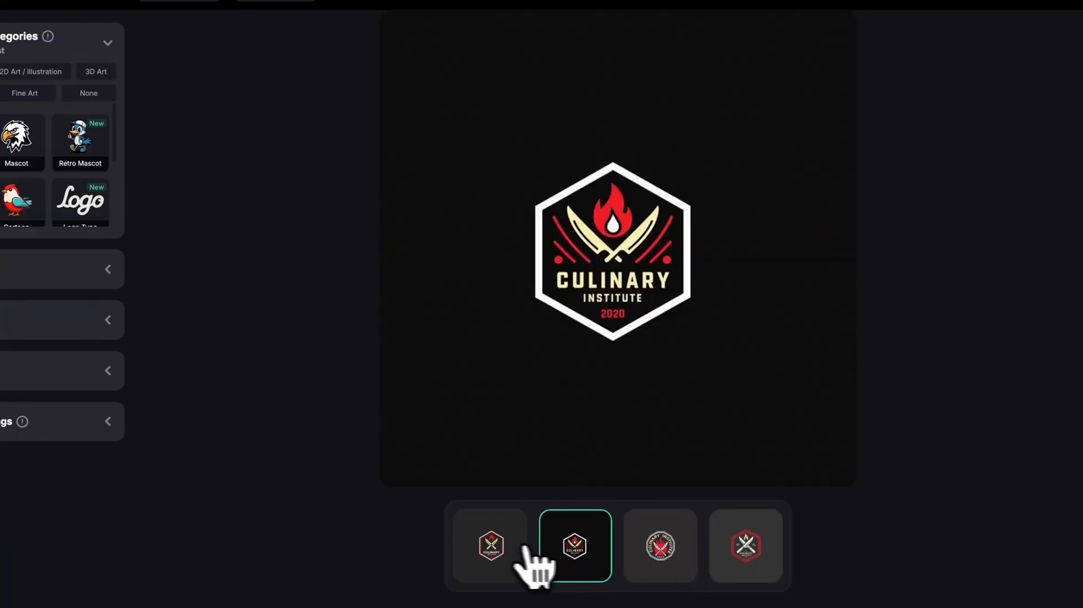
click(485, 554)
click(665, 555)
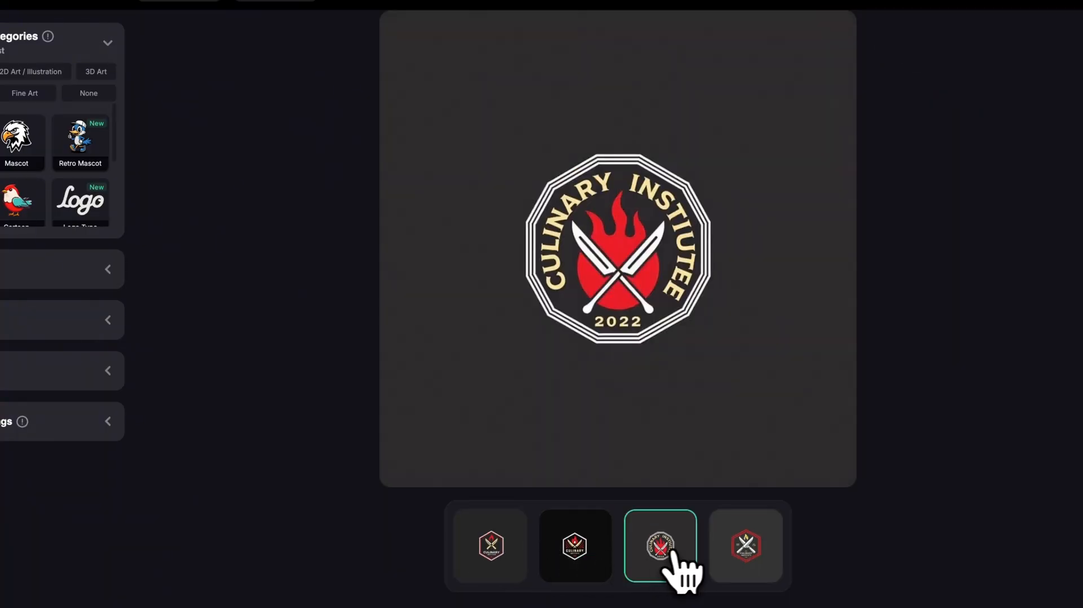
click(593, 553)
click(751, 560)
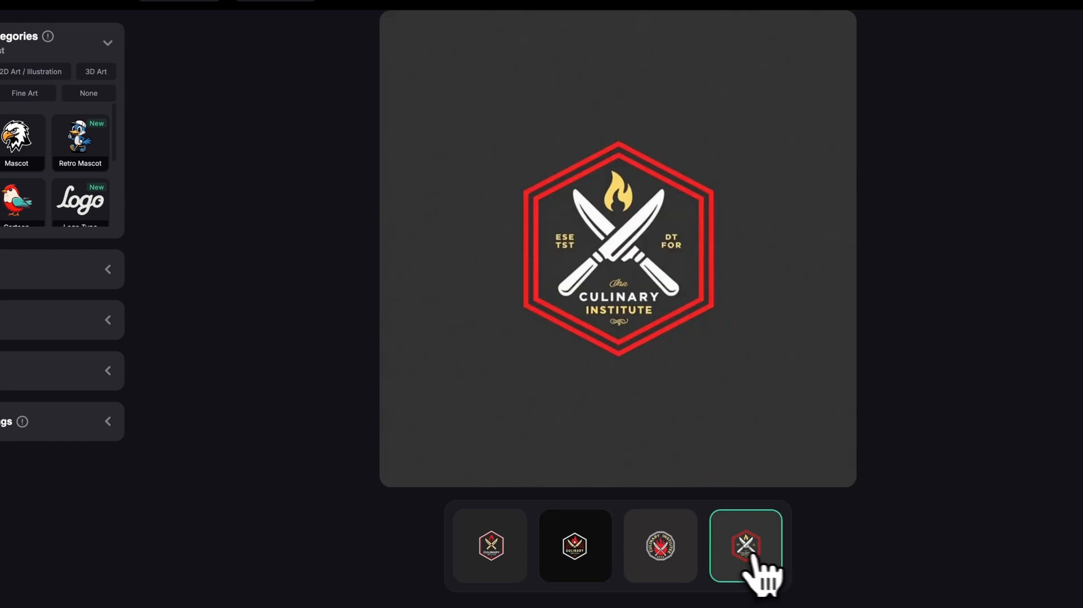
click(489, 553)
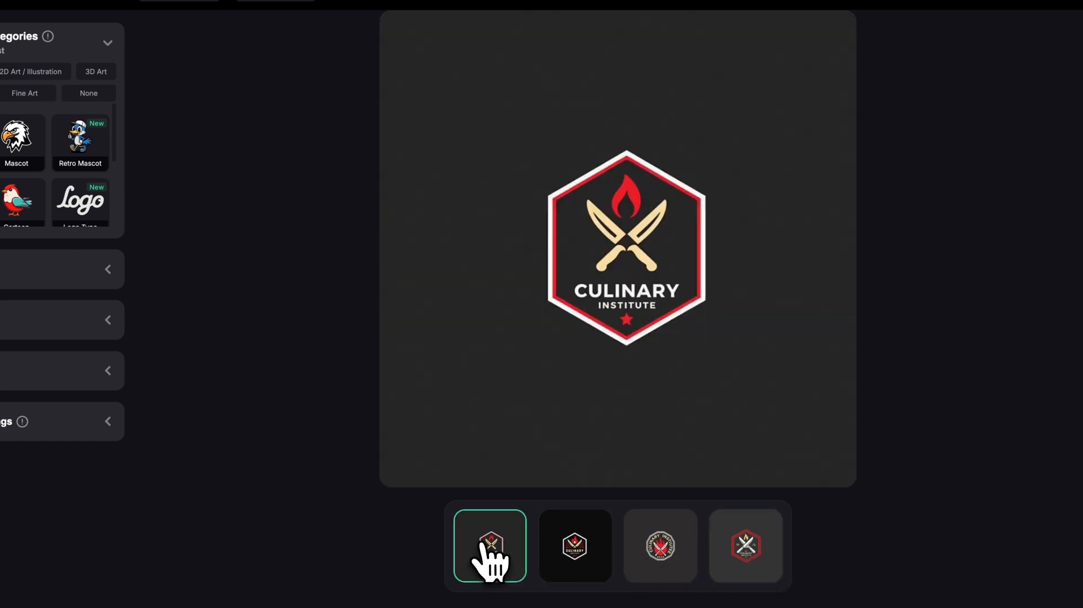
click(599, 564)
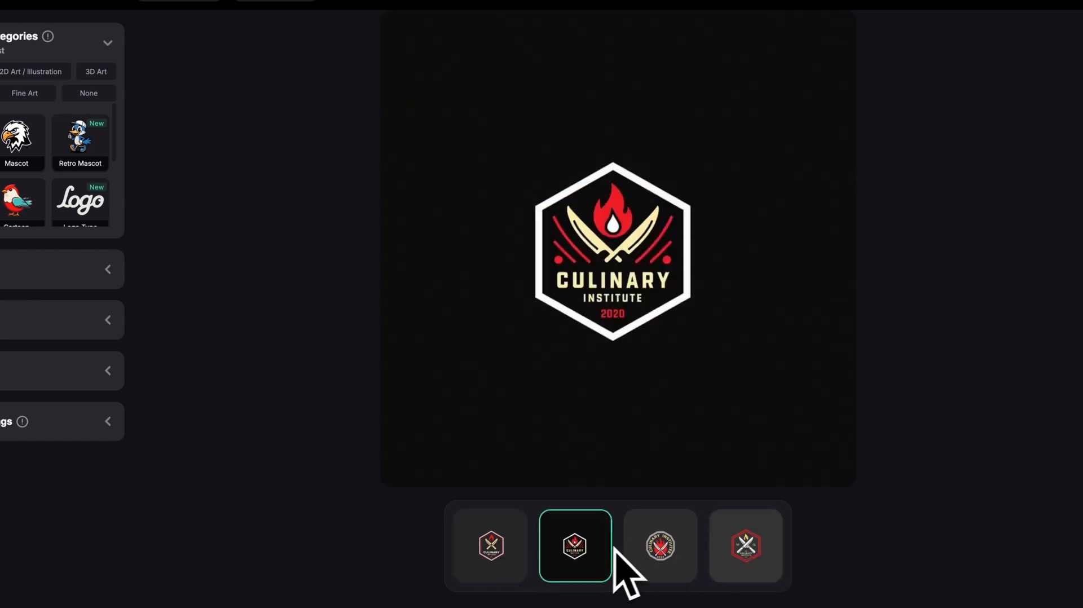
click(658, 556)
click(495, 567)
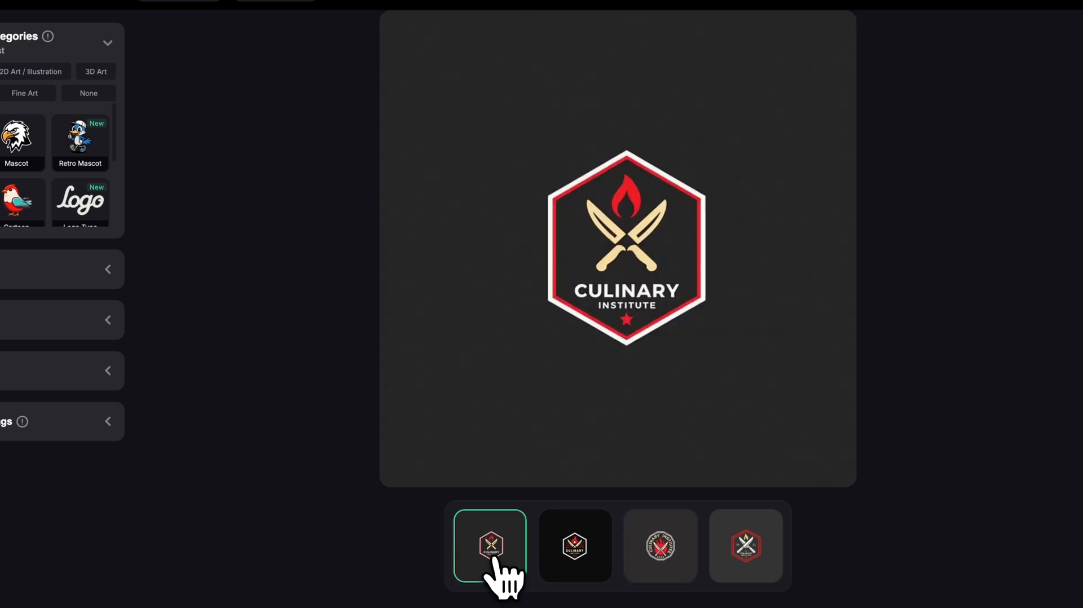
click(774, 560)
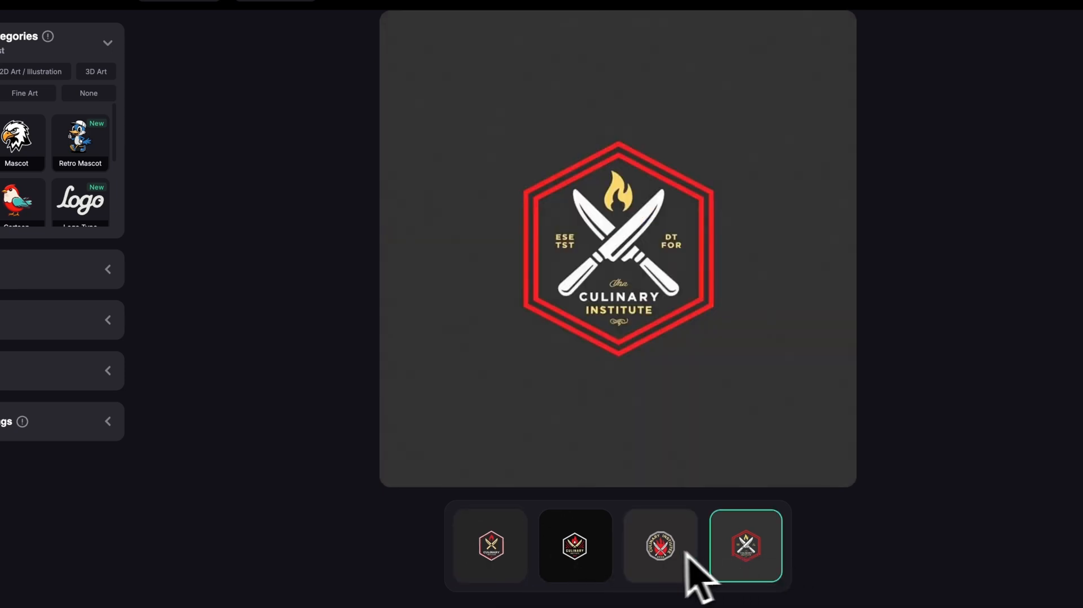
click(660, 574)
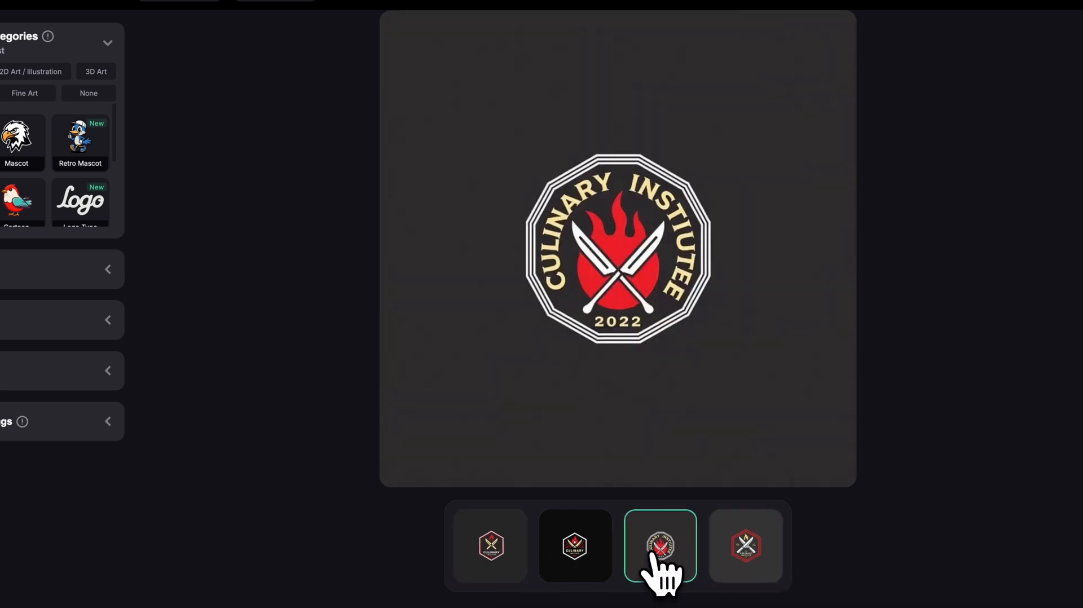
click(518, 562)
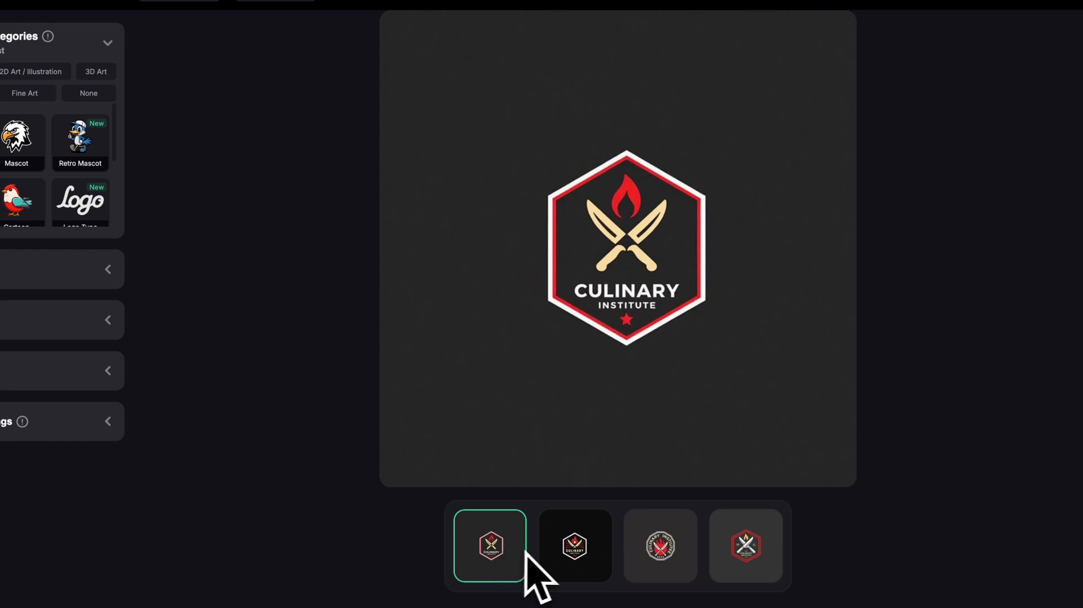
click(661, 575)
click(569, 575)
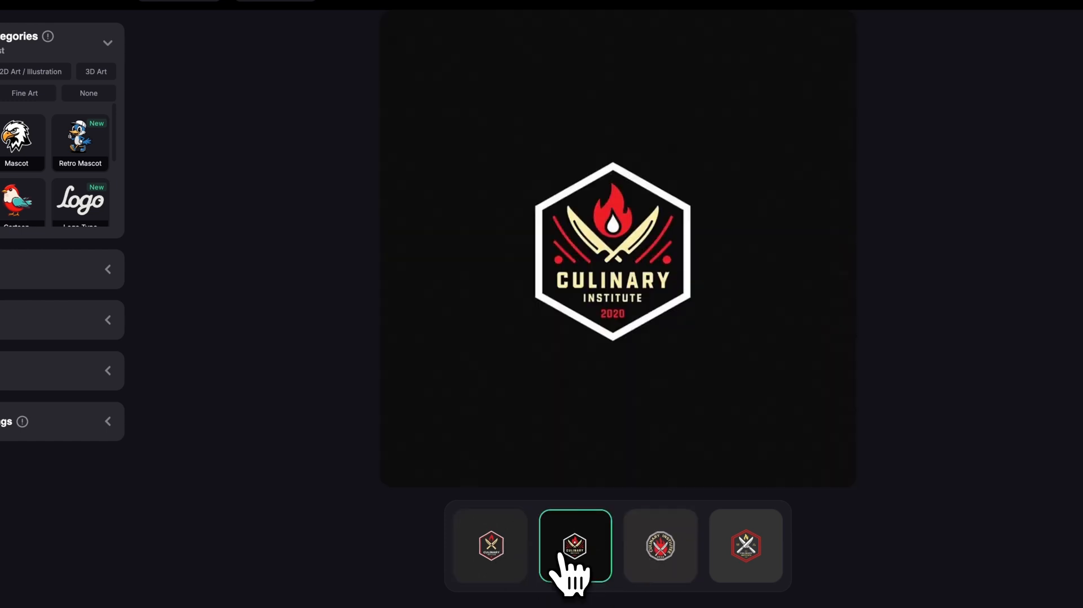
click(641, 558)
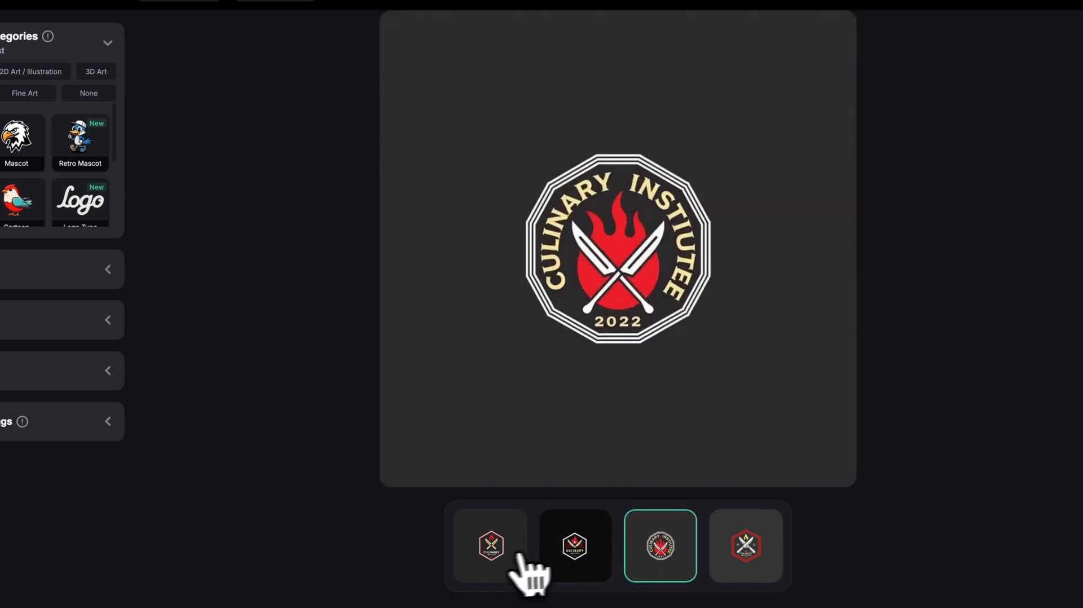
click(495, 561)
click(744, 573)
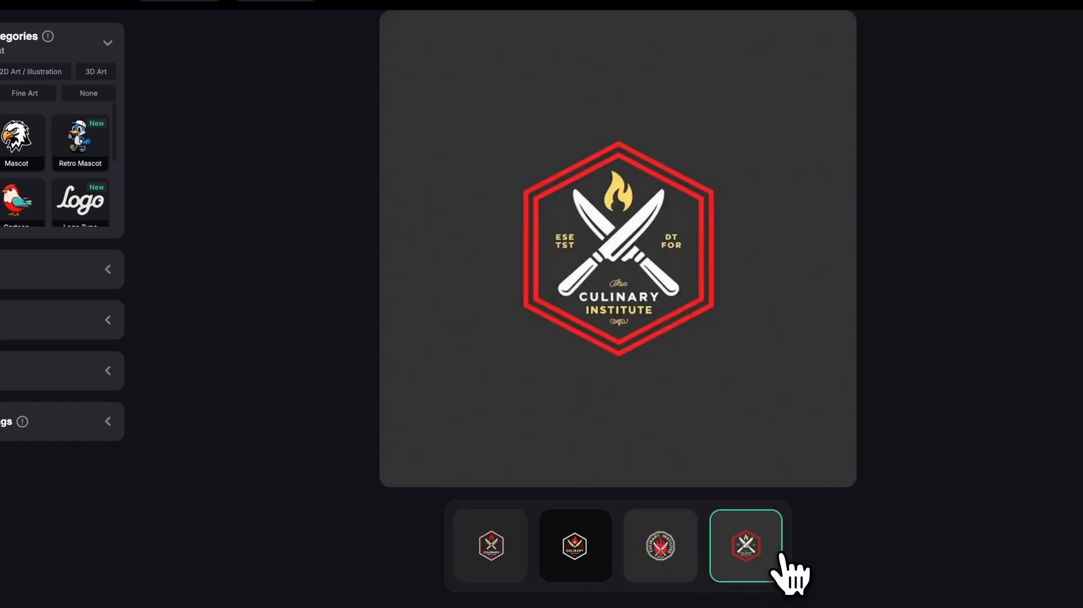
click(660, 572)
click(506, 558)
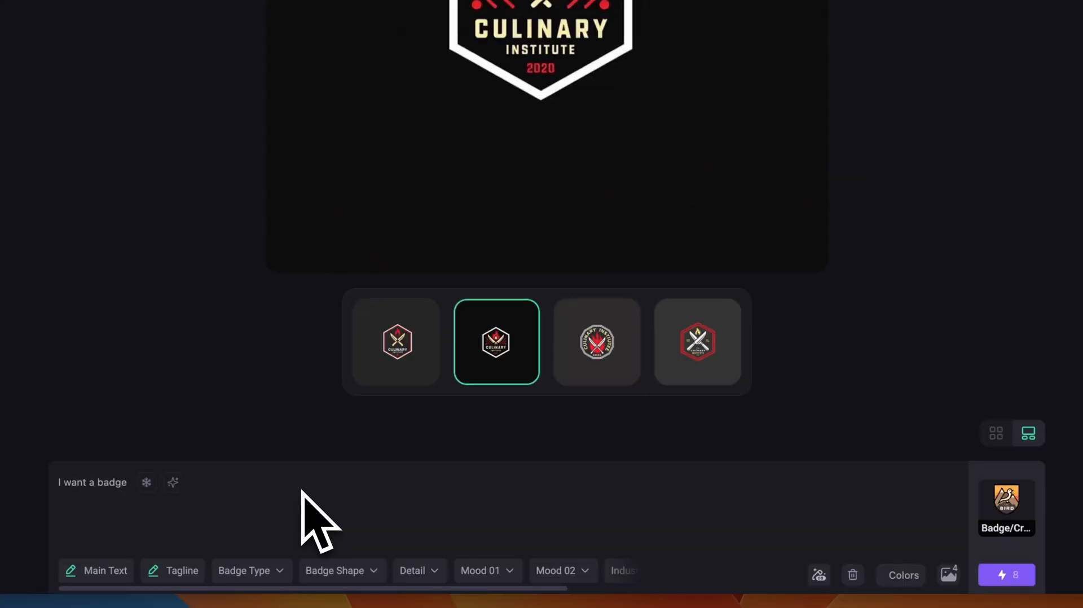
- Enter the prompt "I want a badge with simplified mushroom and city skyline 'concrete harvest'"
text(mushroomm)
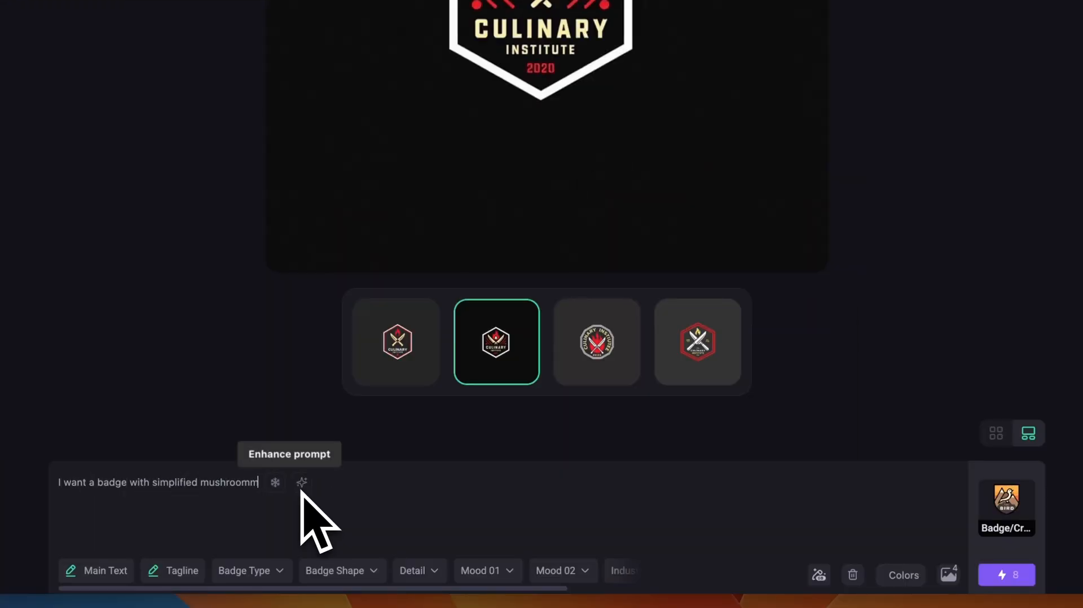
key(BackSpace)
text( and city skyline "concrete harvest)
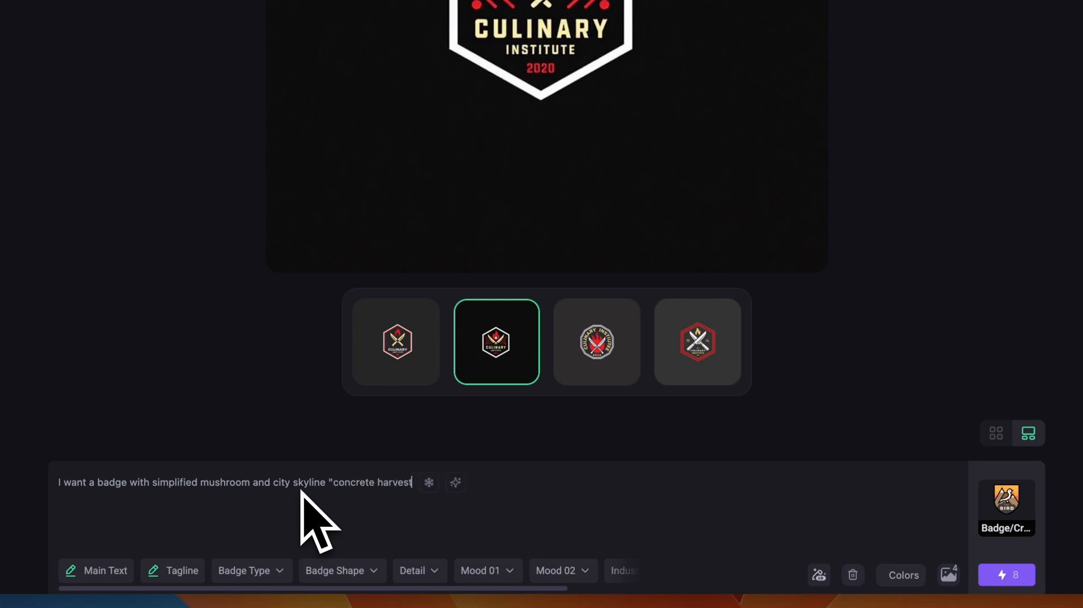
text(")
- Choose a green colour palette with a Dark Grey thin outline and White background, and generate the Concrete Harvest badges
click(902, 575)
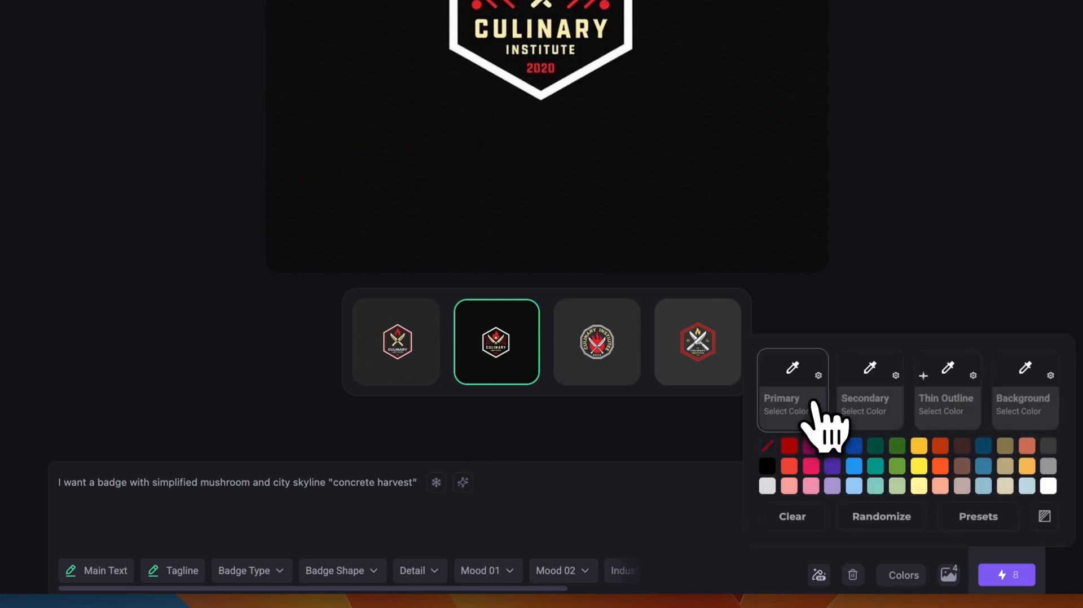
click(875, 467)
click(898, 467)
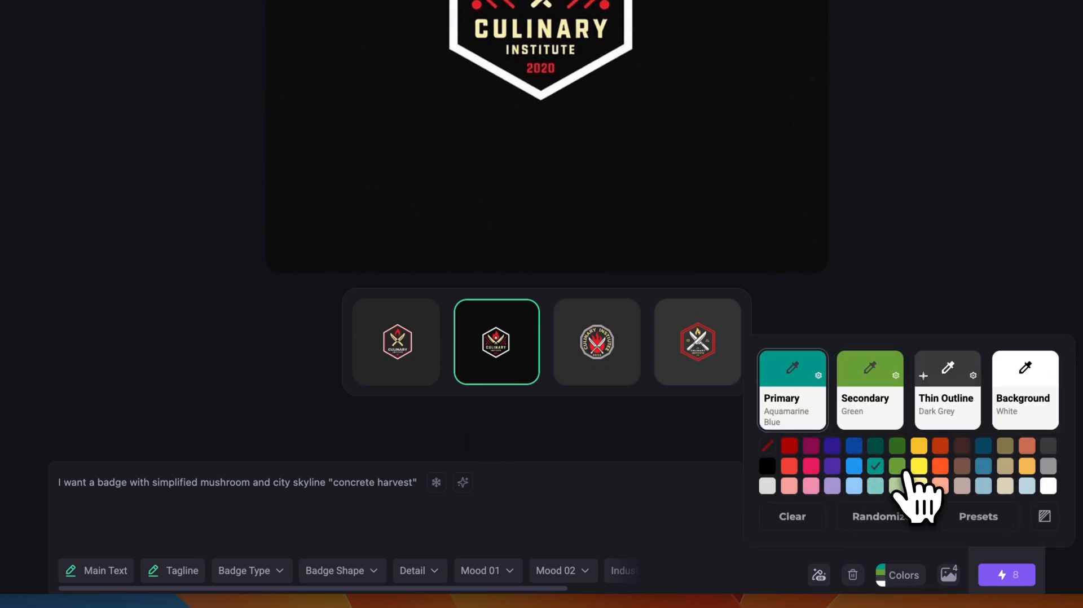
click(899, 309)
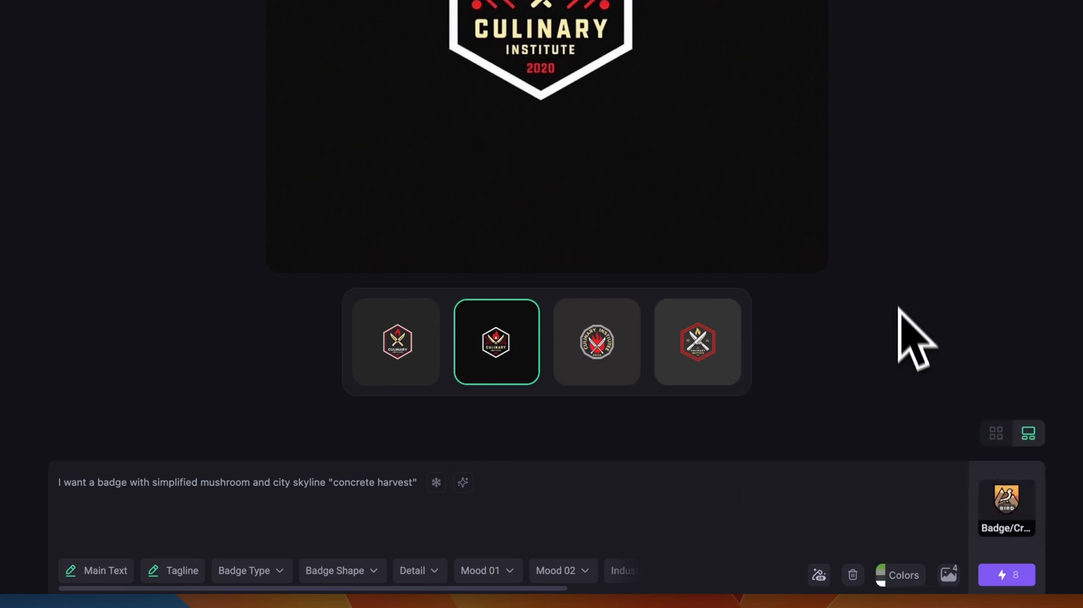
click(1009, 575)
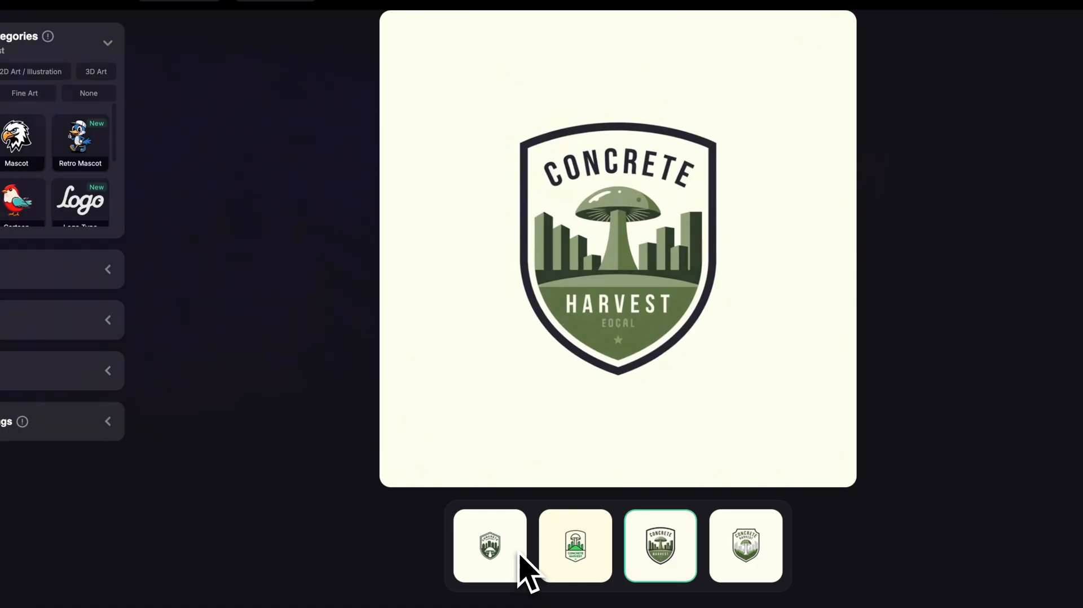
- Compare the four generated Concrete Harvest badges at full size, checking their lettering, mushrooms, skylines and shield shapes
click(519, 556)
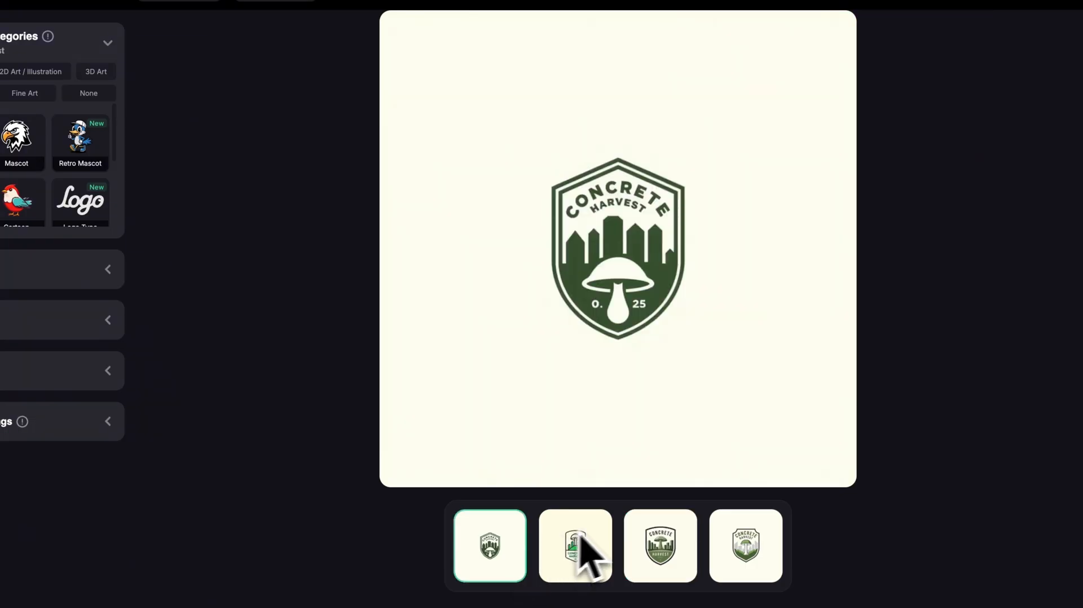
click(600, 548)
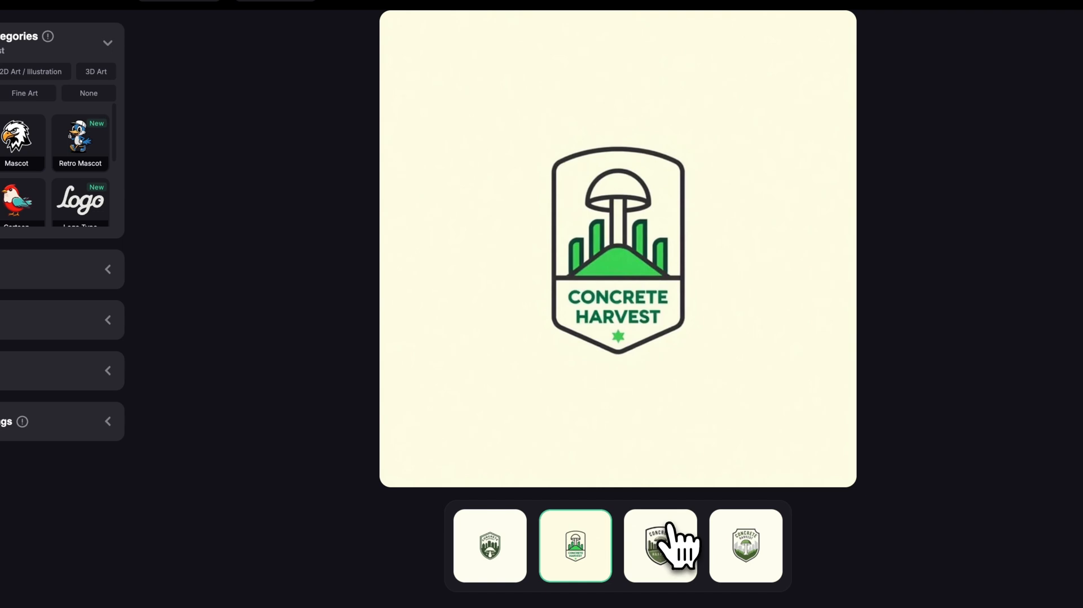
click(674, 567)
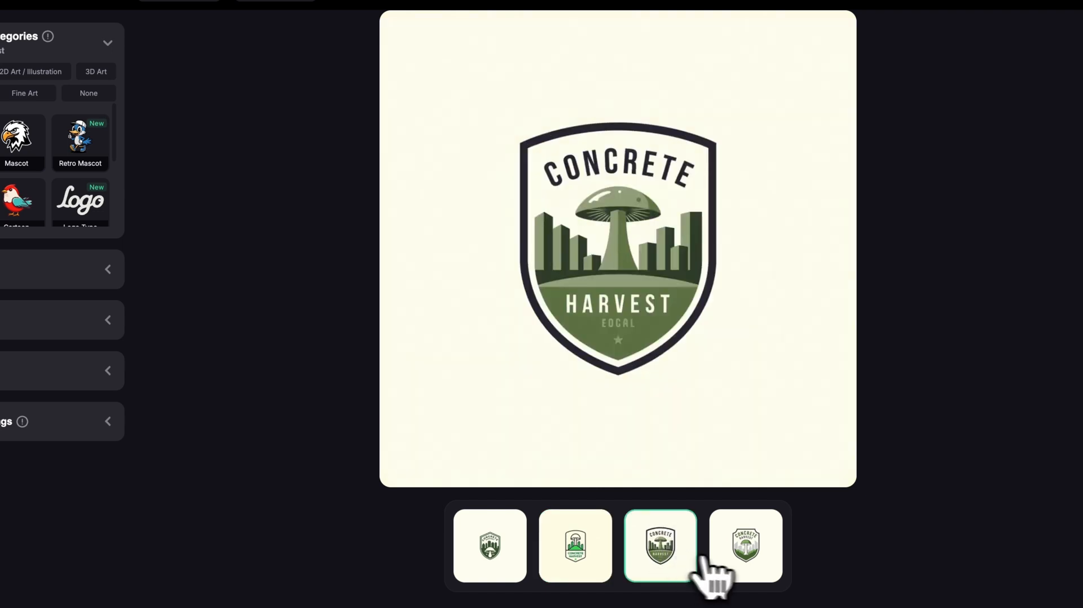
click(744, 570)
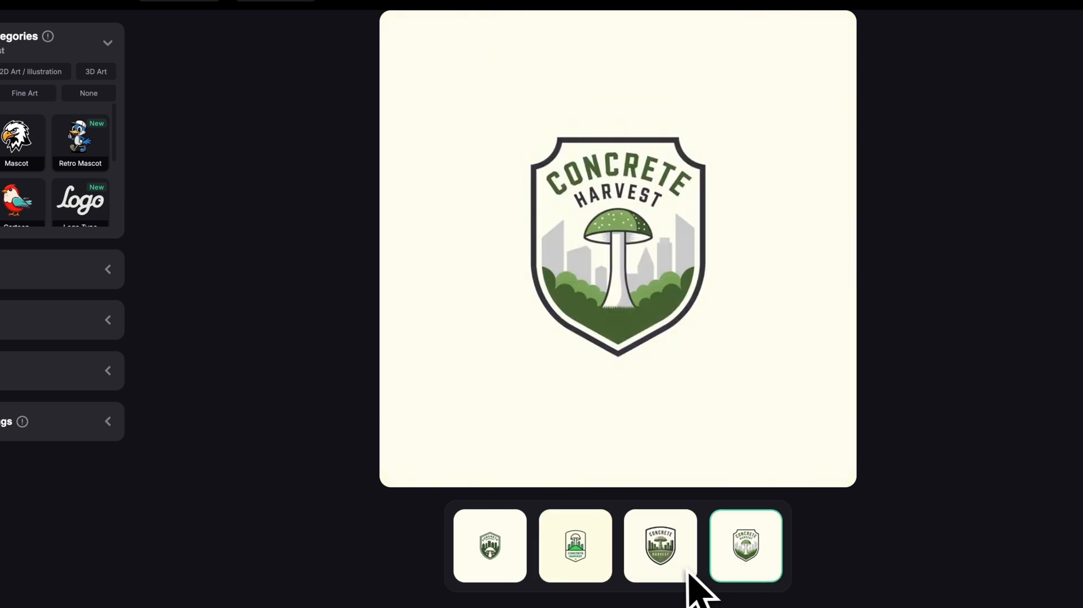
click(570, 563)
click(509, 558)
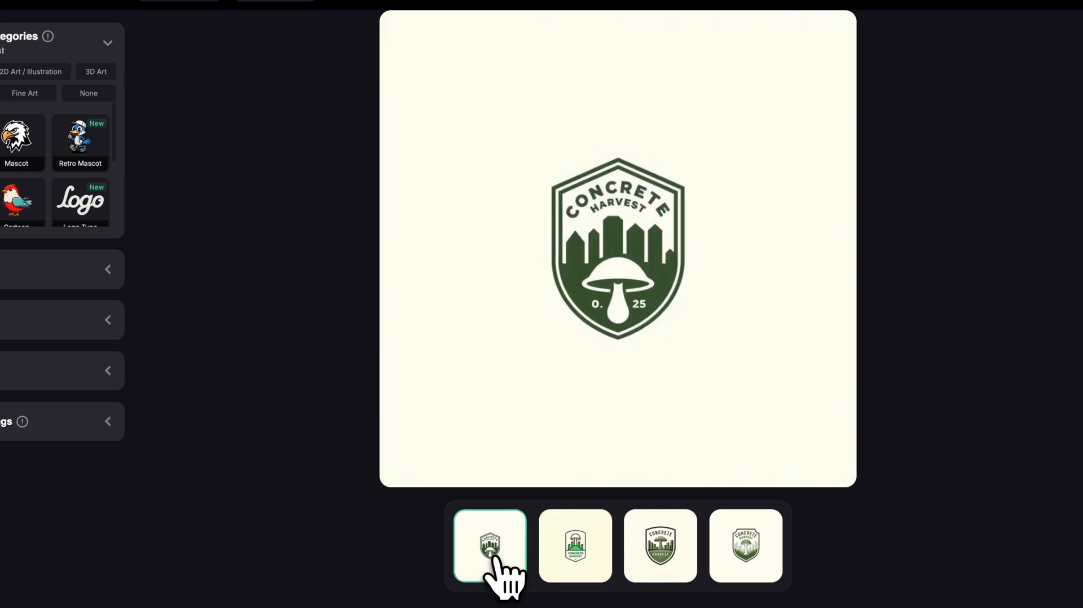
click(662, 550)
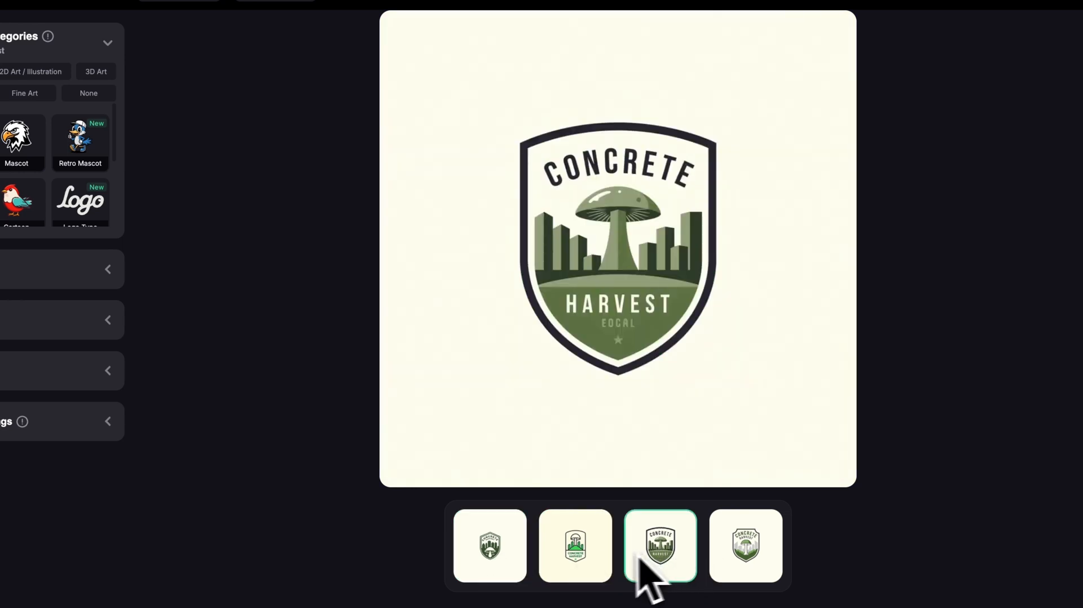
click(739, 553)
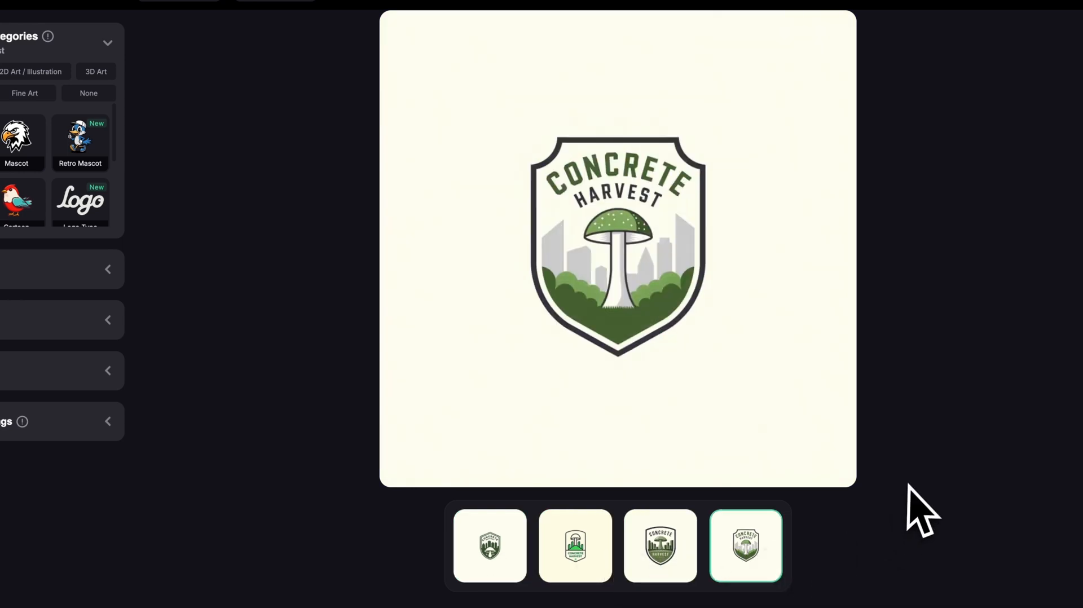